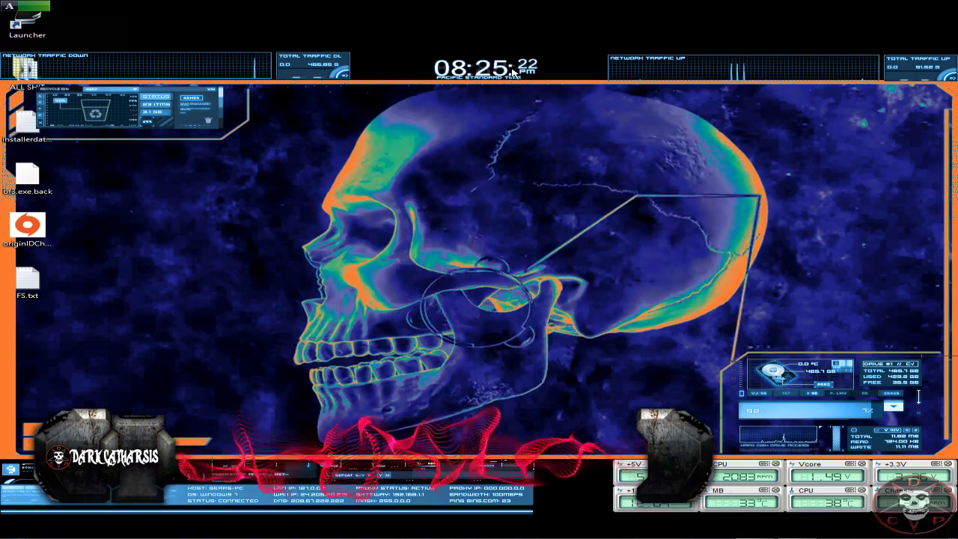
Bring the animated desktop, with its taskbar and system-monitor gadgets, into view.
mouse_move(651, 54)
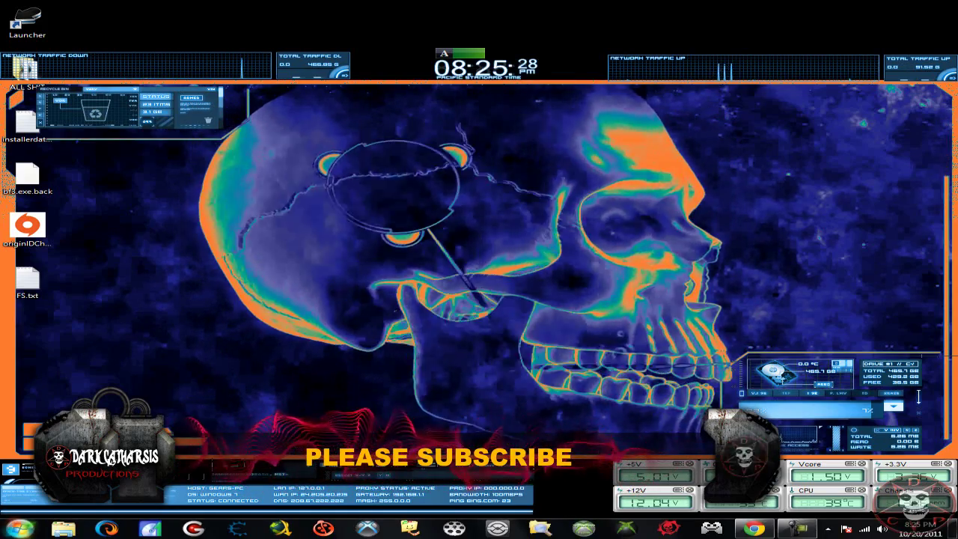
Browse Computer to C:\Program Files (x86)\Electronic Arts\Battlefield 3.
key(super)
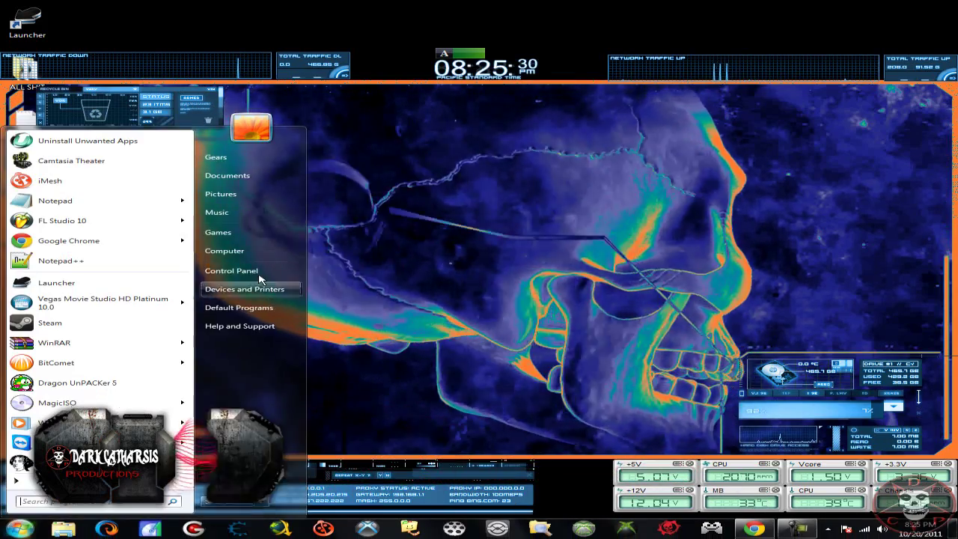
click(238, 259)
double_click(393, 148)
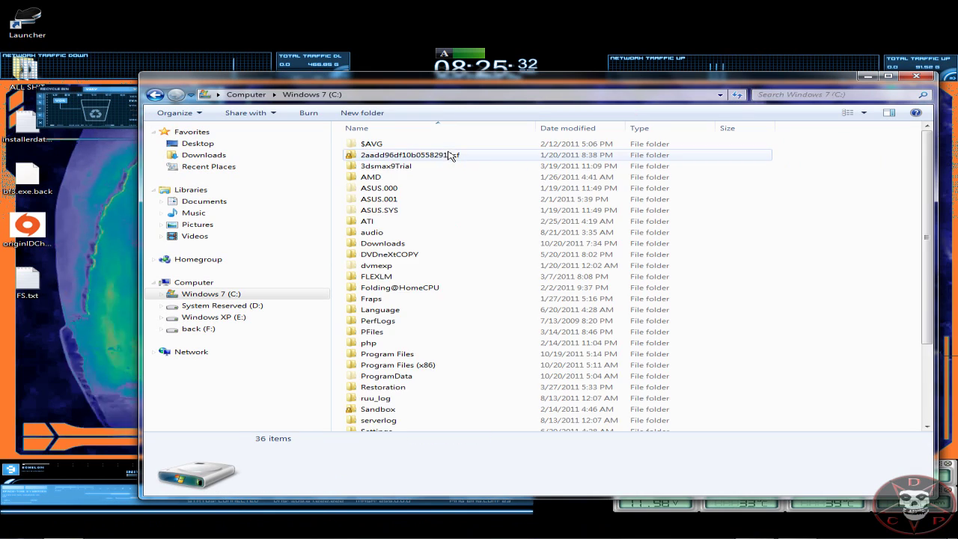
scroll(410, 236, down, 3)
double_click(397, 259)
scroll(406, 220, down, 6)
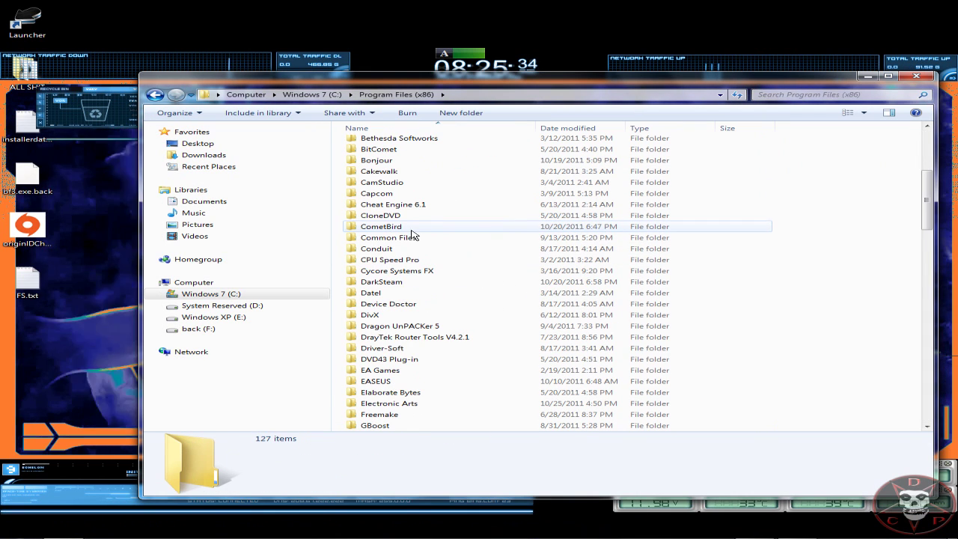
scroll(421, 368, down, 1)
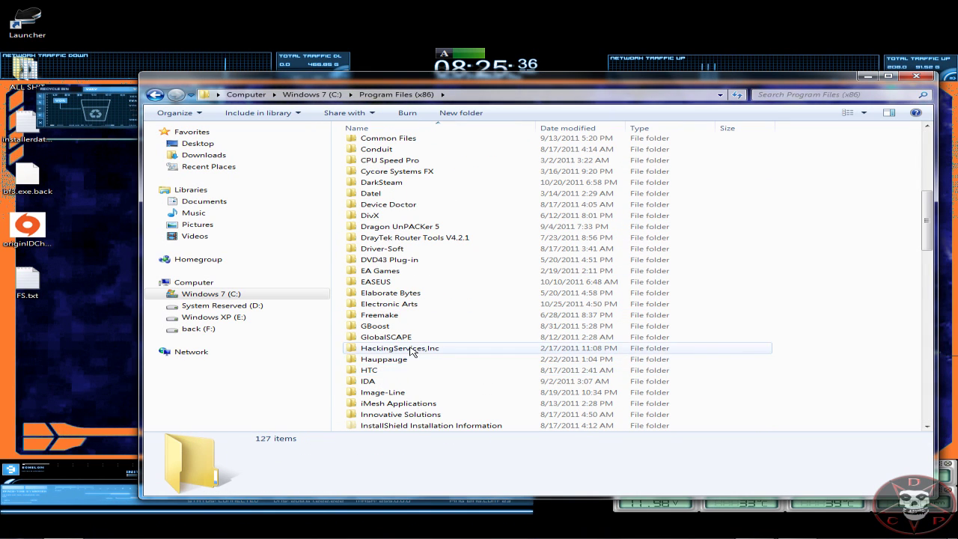
double_click(408, 304)
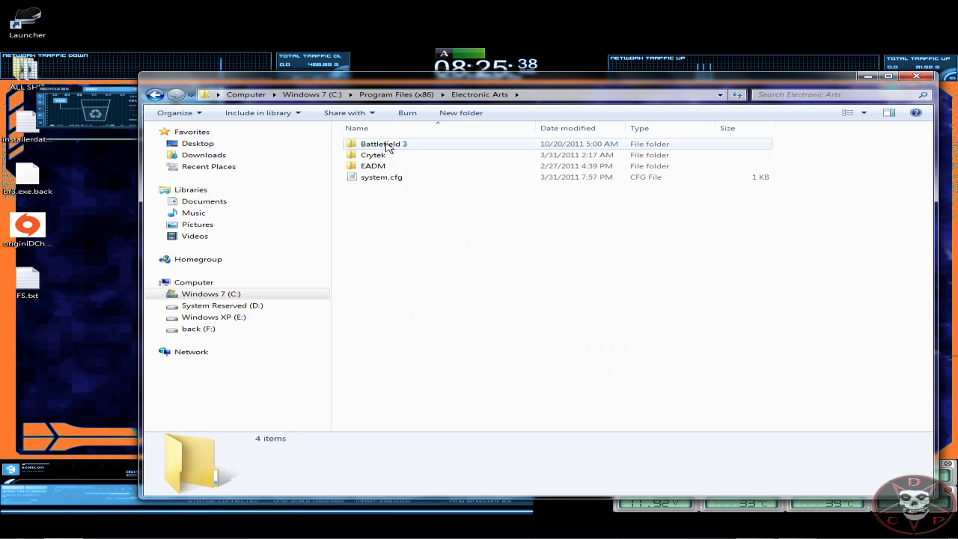
Copy bf3.exe and paste it onto the desktop.
right_click(385, 211)
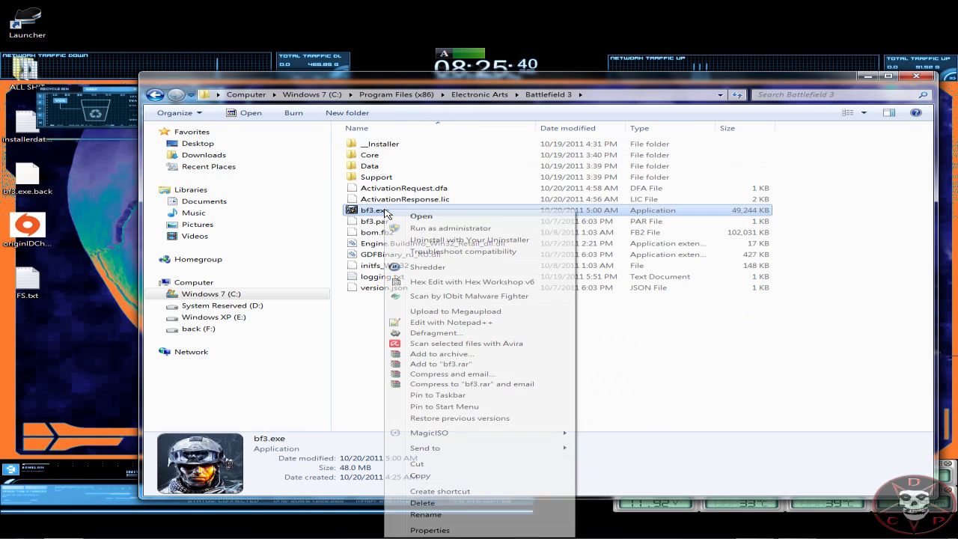
click(420, 476)
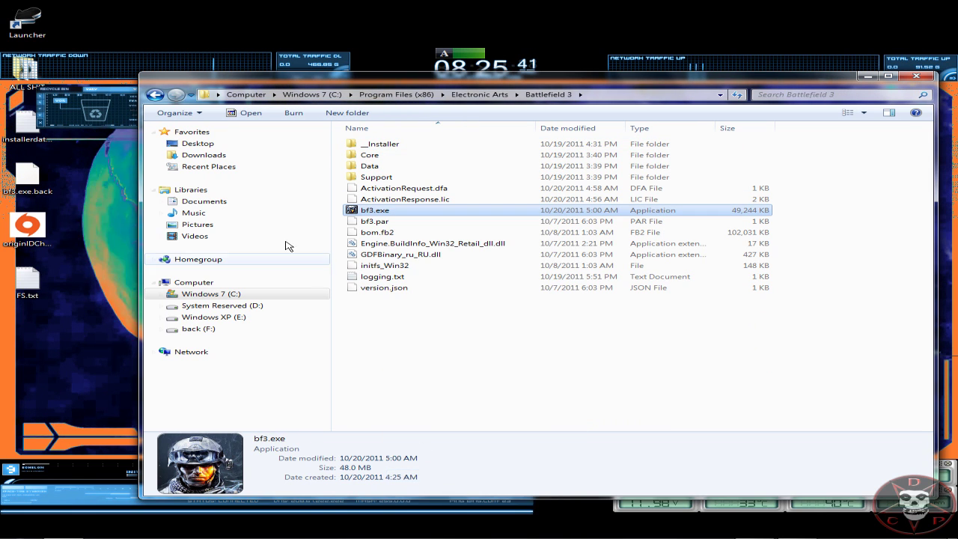
right_click(97, 259)
click(132, 319)
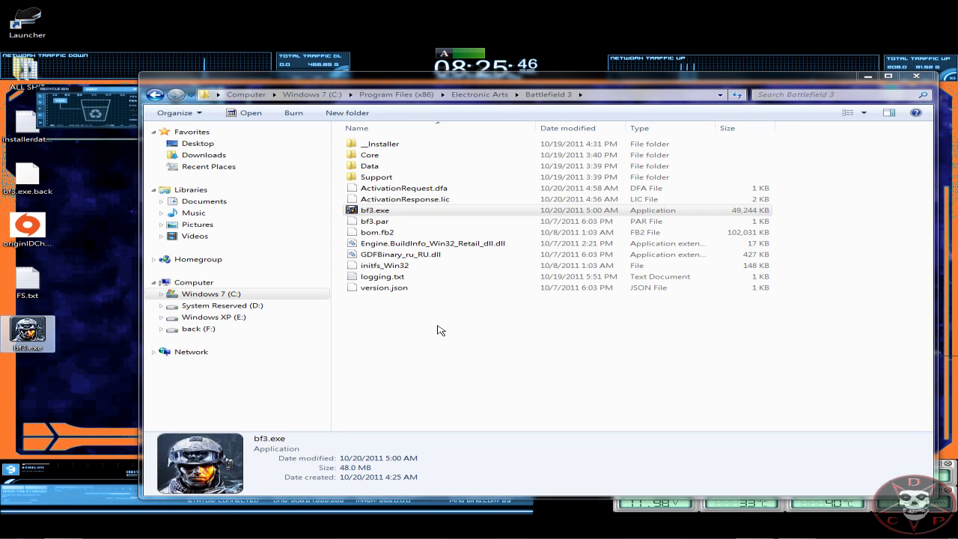
Close the Battlefield 3 folder window and launch the desktop copy of bf3.exe.
click(916, 77)
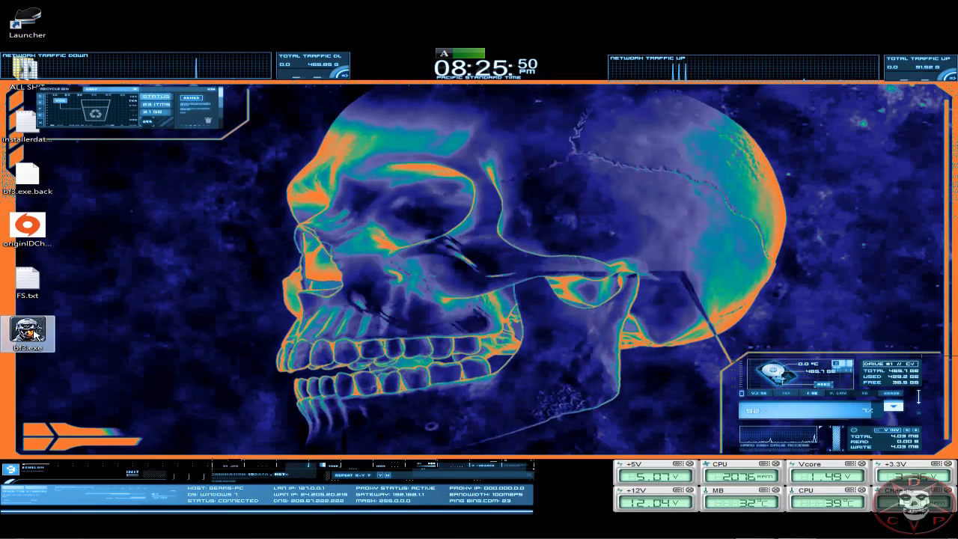
double_click(35, 335)
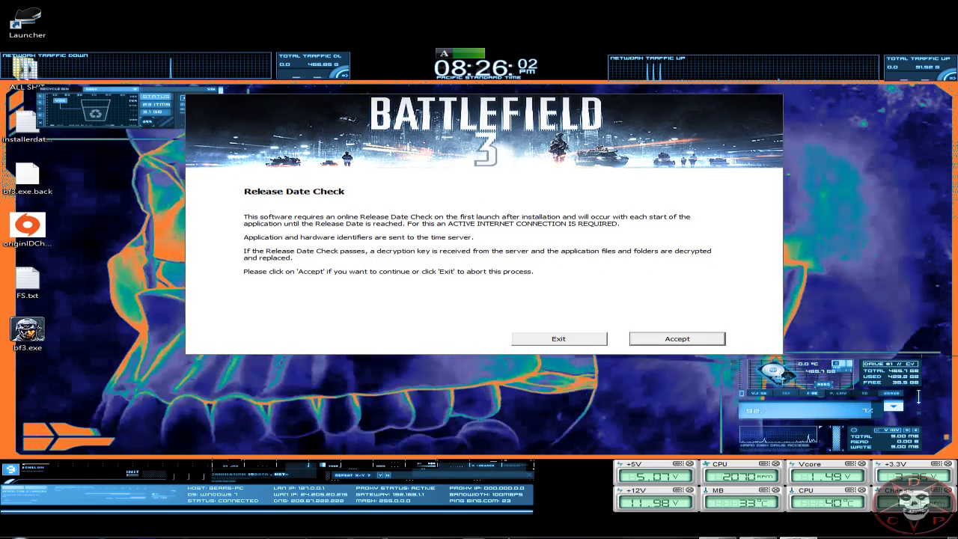
From Task Manager, open temp0_activation.exe's file location in the mtka_tmp temp folder.
right_click(823, 530)
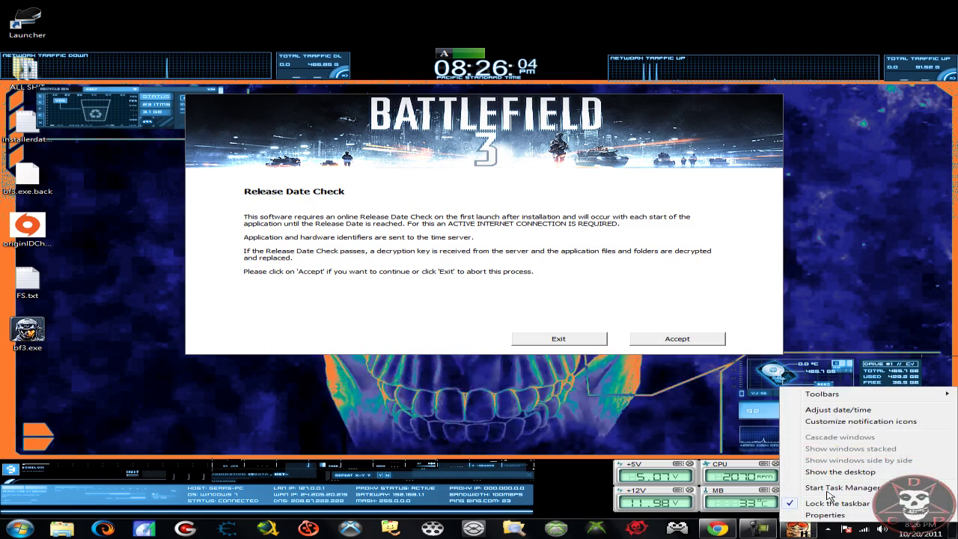
click(828, 488)
scroll(396, 311, down, 20)
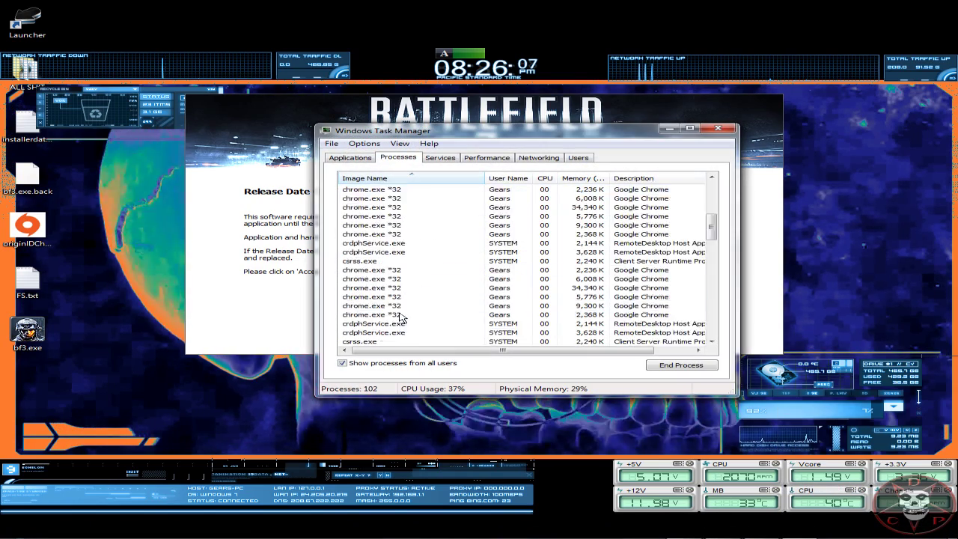
click(563, 253)
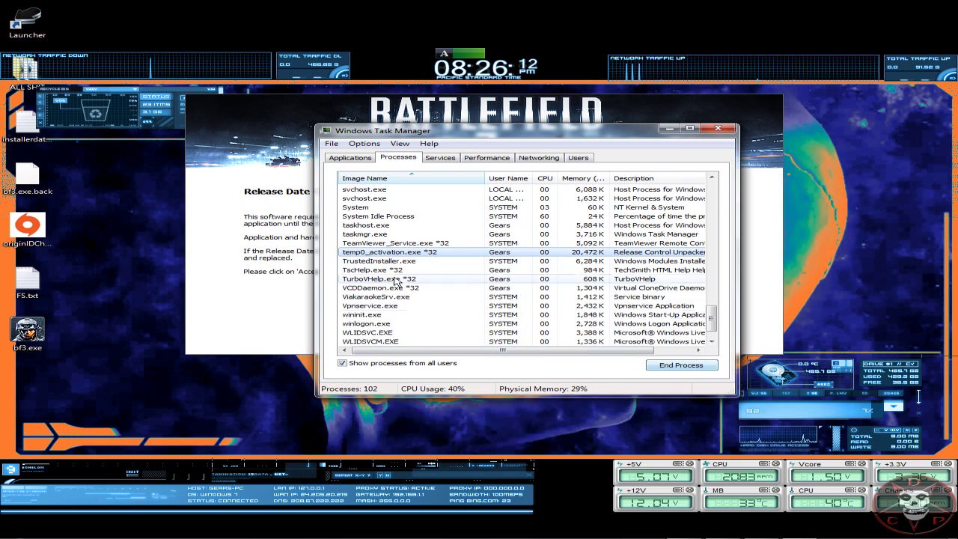
right_click(404, 259)
click(448, 268)
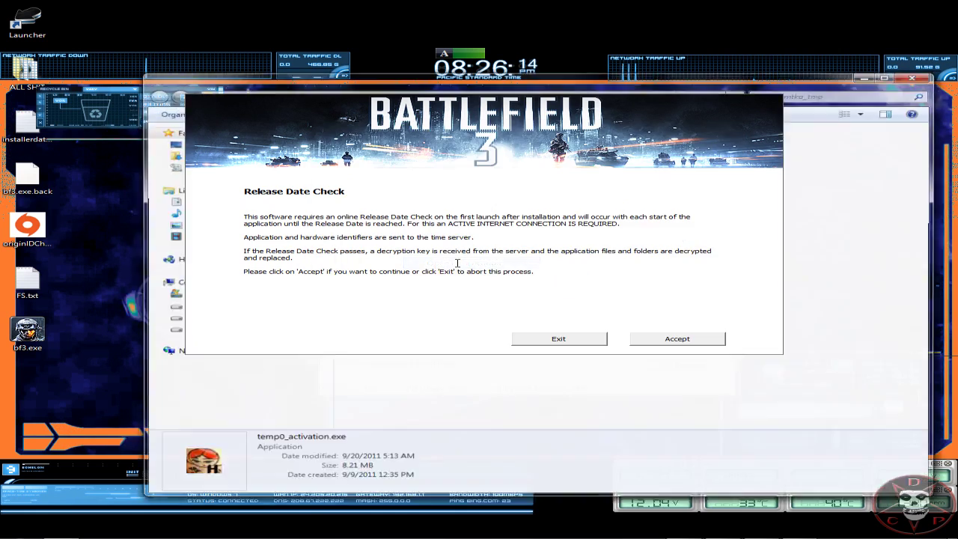
Move the Release Date Check notice aside and create a desktop folder named BF3.
drag(730, 233, 957, 538)
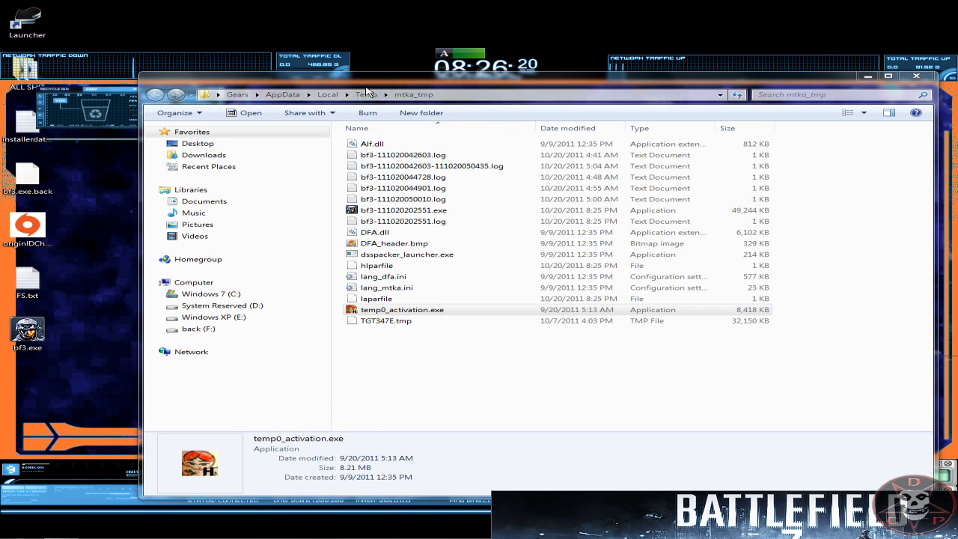
right_click(88, 286)
mouse_move(165, 412)
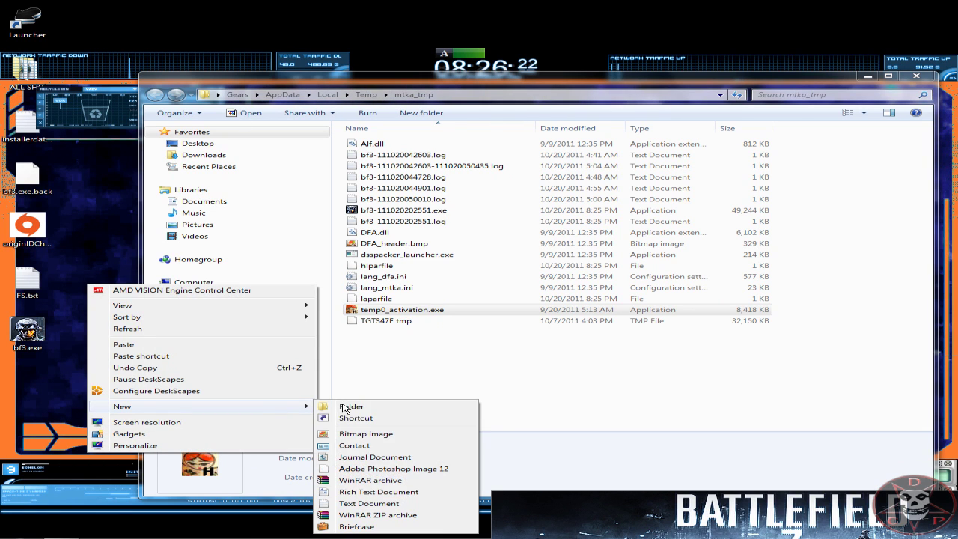
click(365, 406)
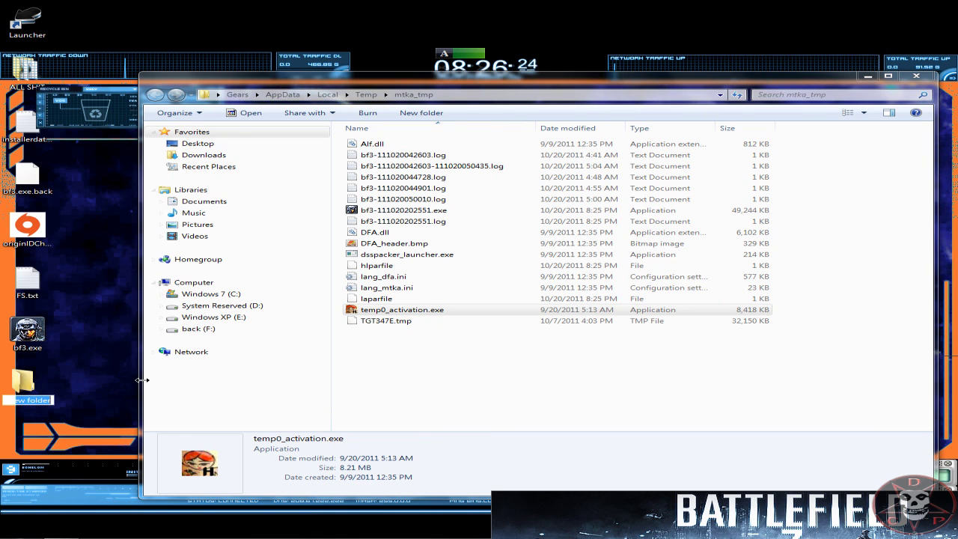
text(BF3)
key(Return)
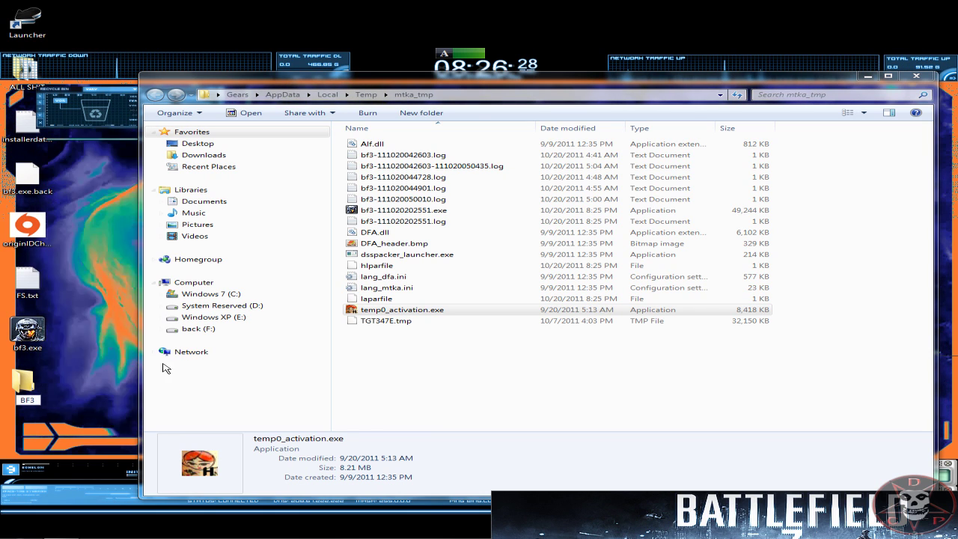
Copy all 17 files from mtka_tmp into the BF3 folder.
drag(411, 344, 402, 138)
right_click(403, 188)
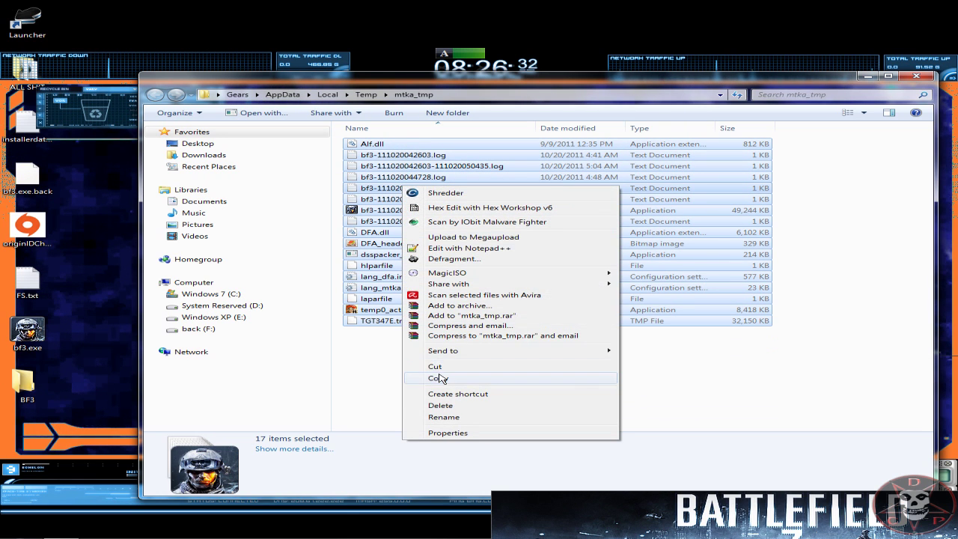
click(439, 378)
double_click(25, 389)
right_click(377, 279)
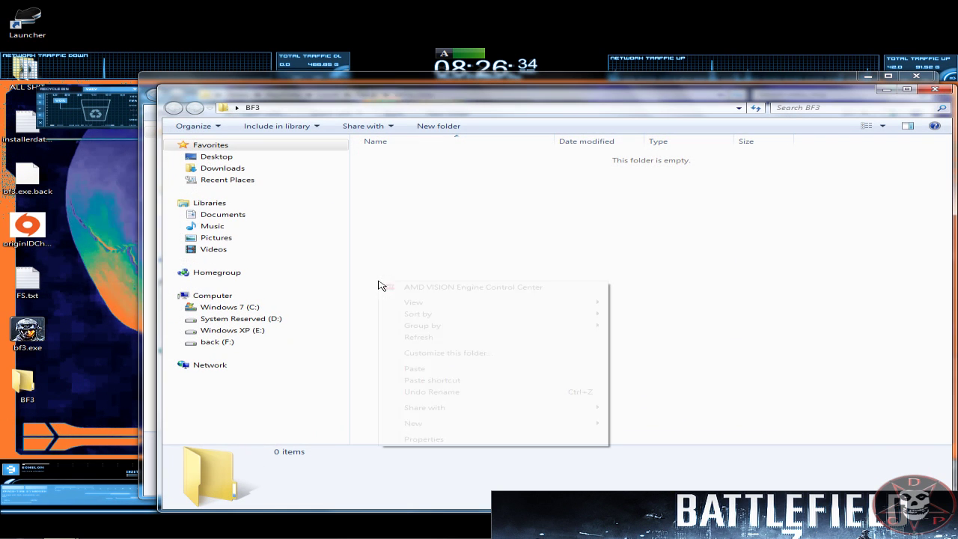
click(424, 370)
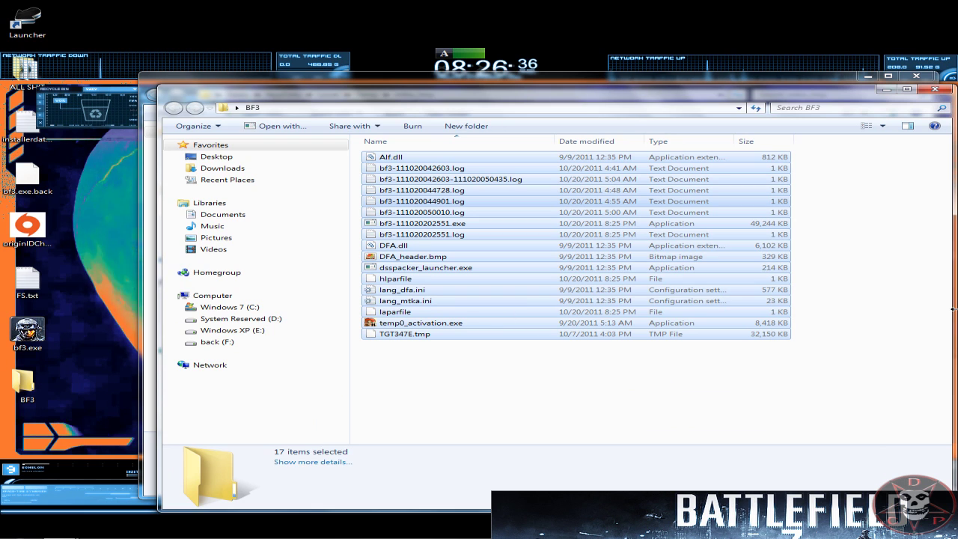
drag(552, 92, 486, 122)
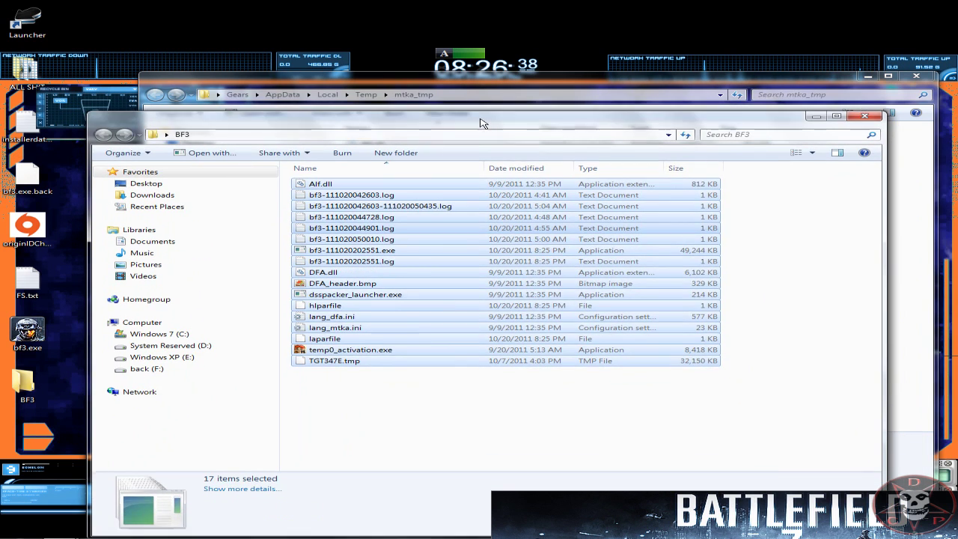
click(401, 387)
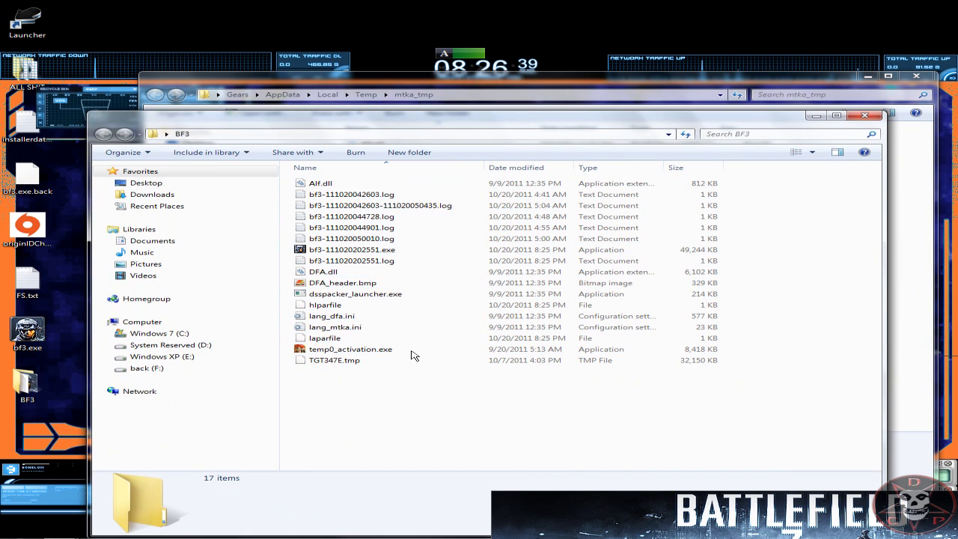
Open lang_dfa.ini in Notepad, set RC_MODE=false, and save it.
double_click(331, 317)
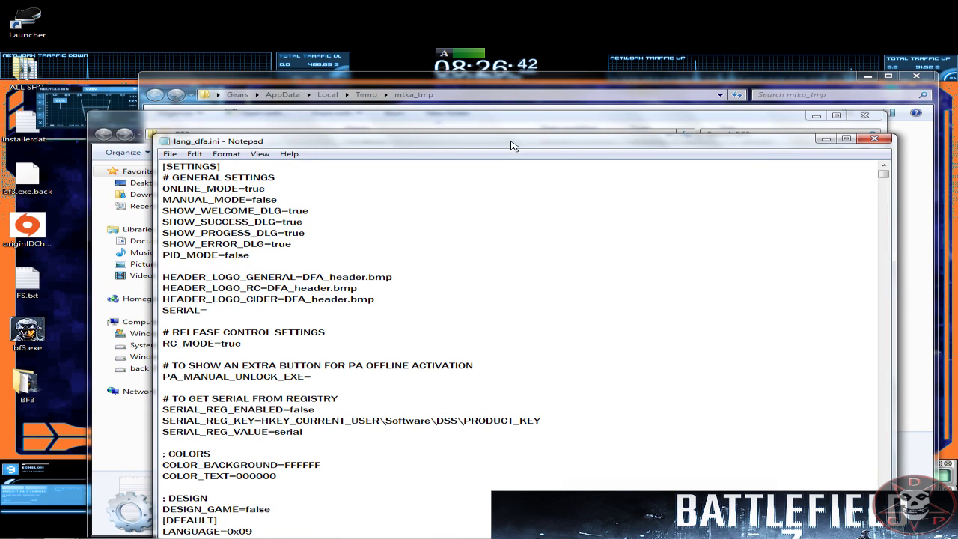
drag(414, 143, 408, 84)
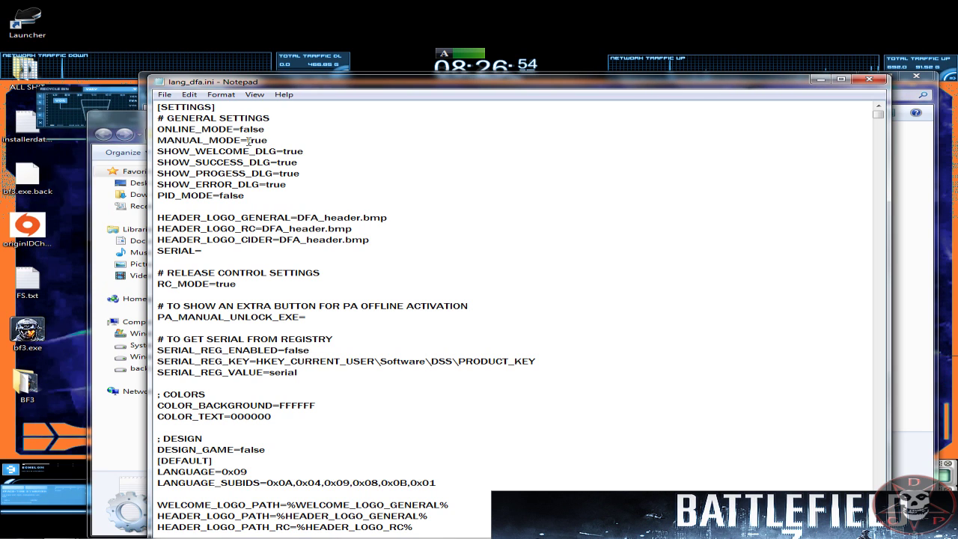
scroll(284, 223, down, 2)
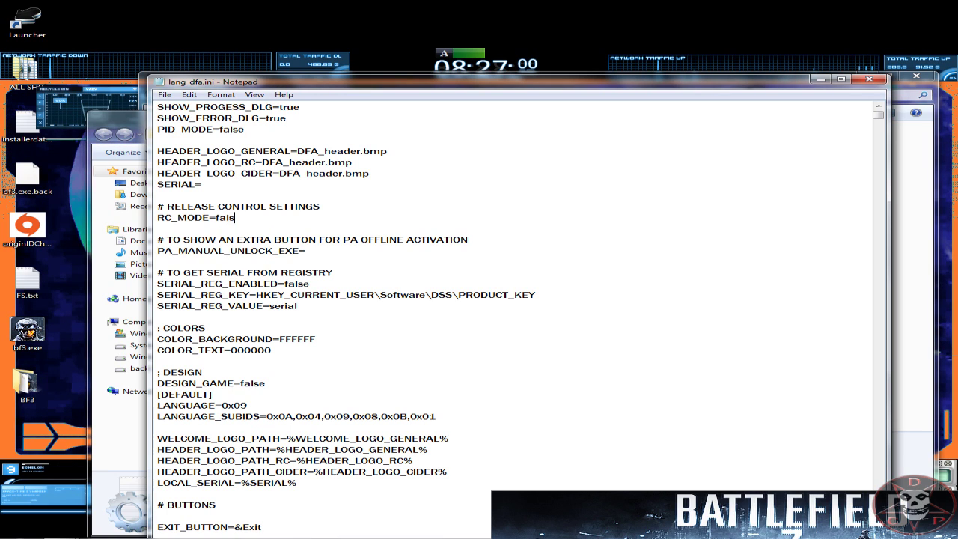
scroll(383, 230, down, 12)
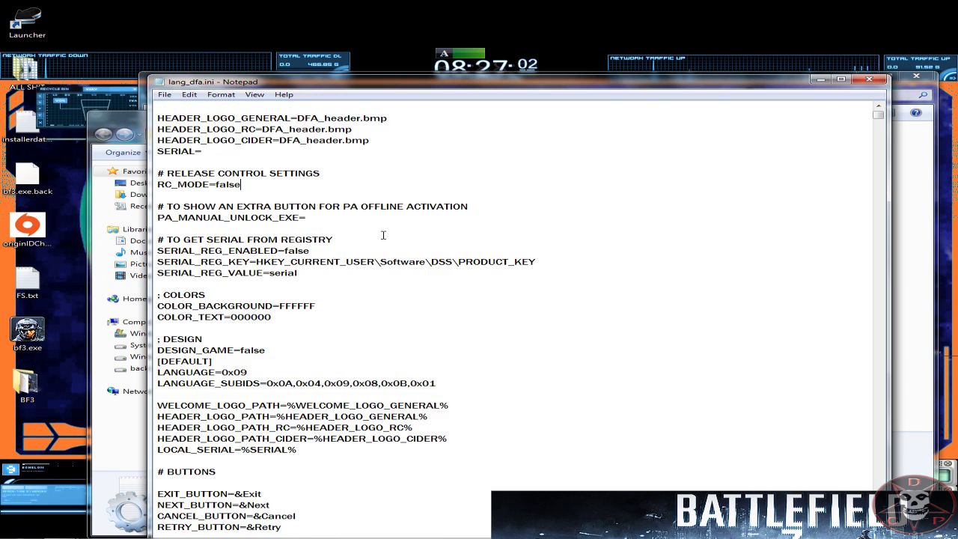
click(163, 94)
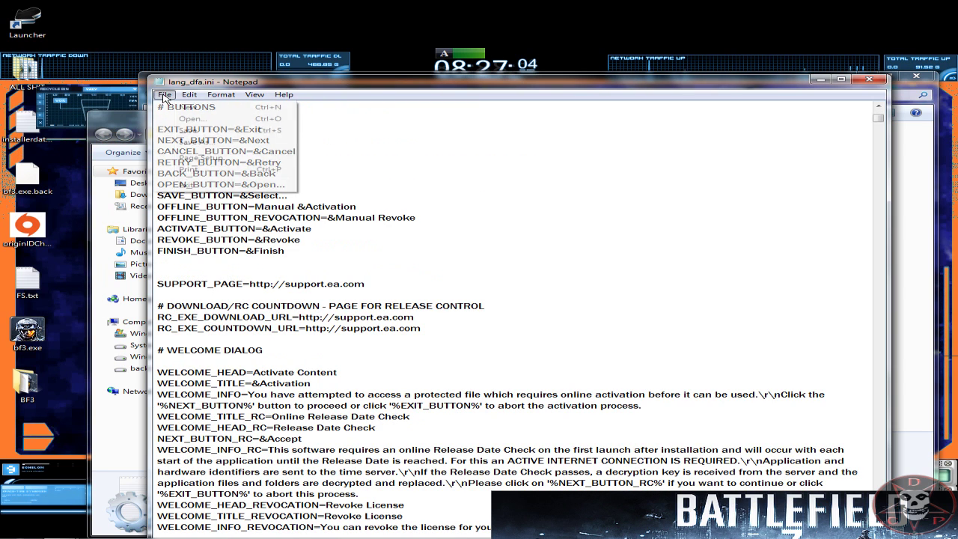
click(189, 131)
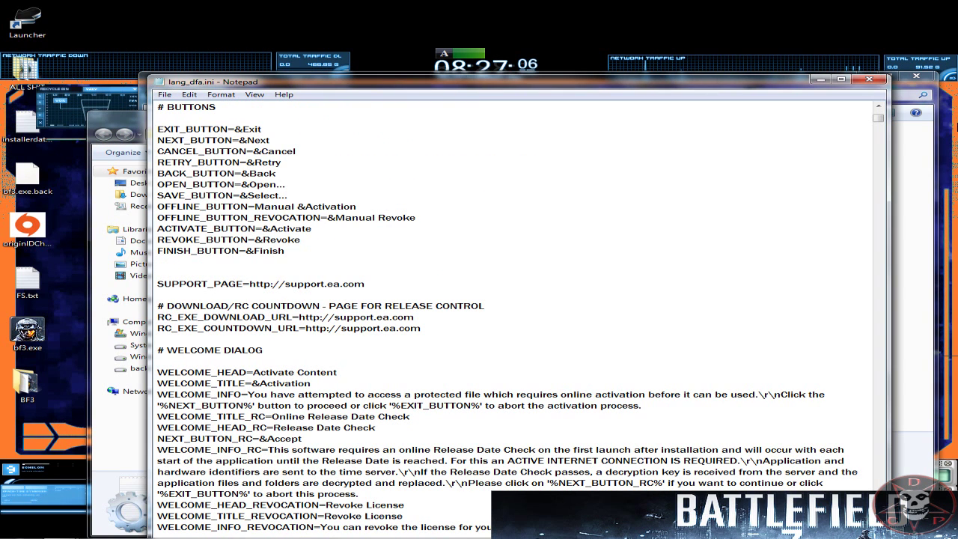
Close Notepad and the mtka_tmp window, and exit the Release Date Check dialog.
click(869, 80)
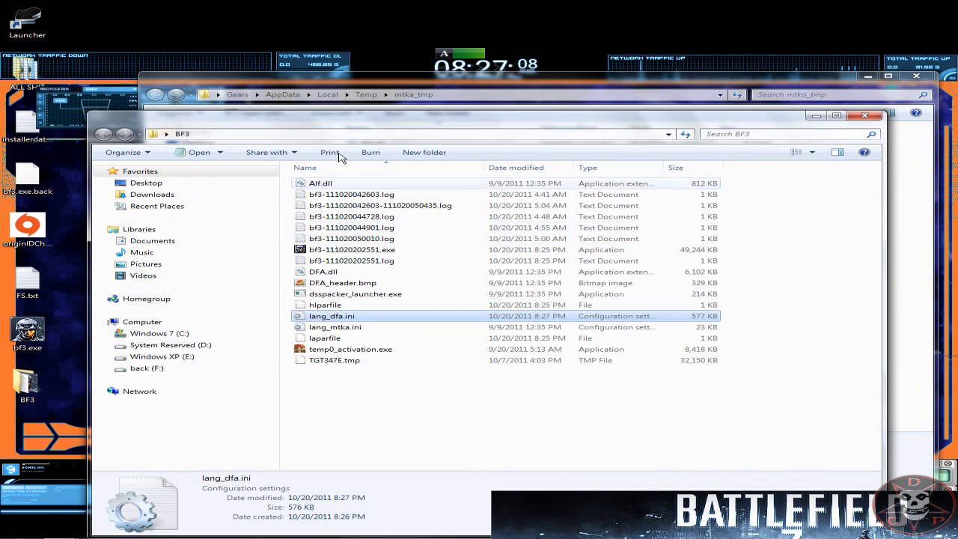
drag(273, 116, 275, 112)
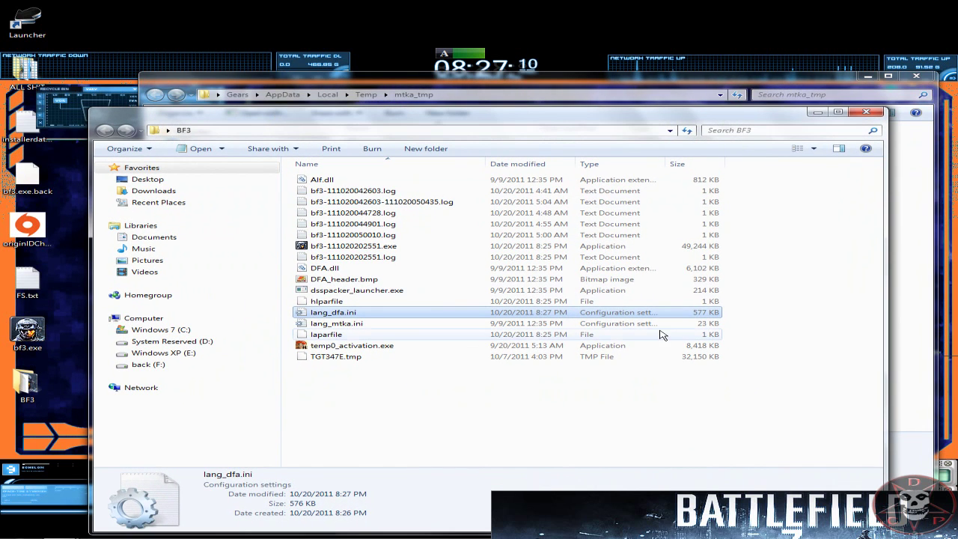
click(771, 85)
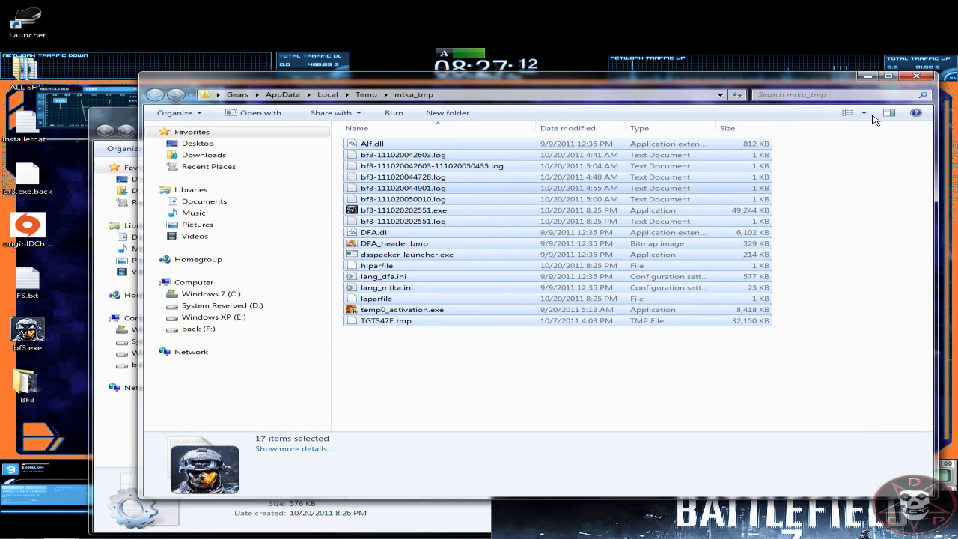
click(921, 76)
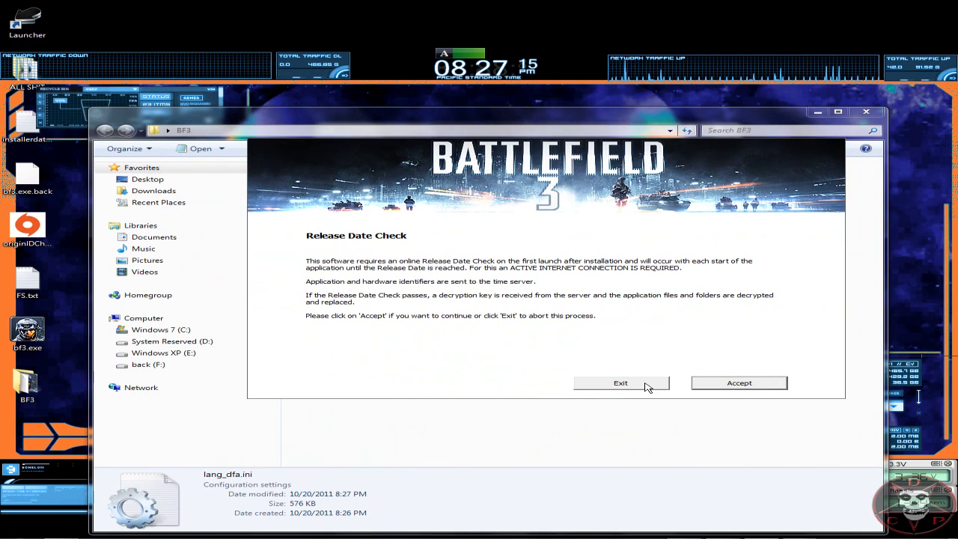
click(647, 386)
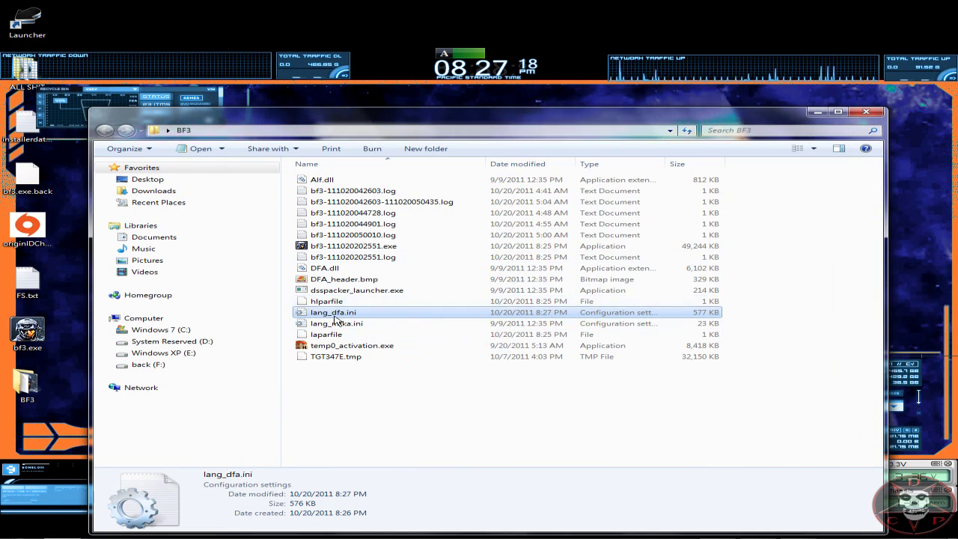
Run temp0_activation.exe from the BF3 folder and position its Activate Content dialog.
click(346, 346)
right_click(346, 345)
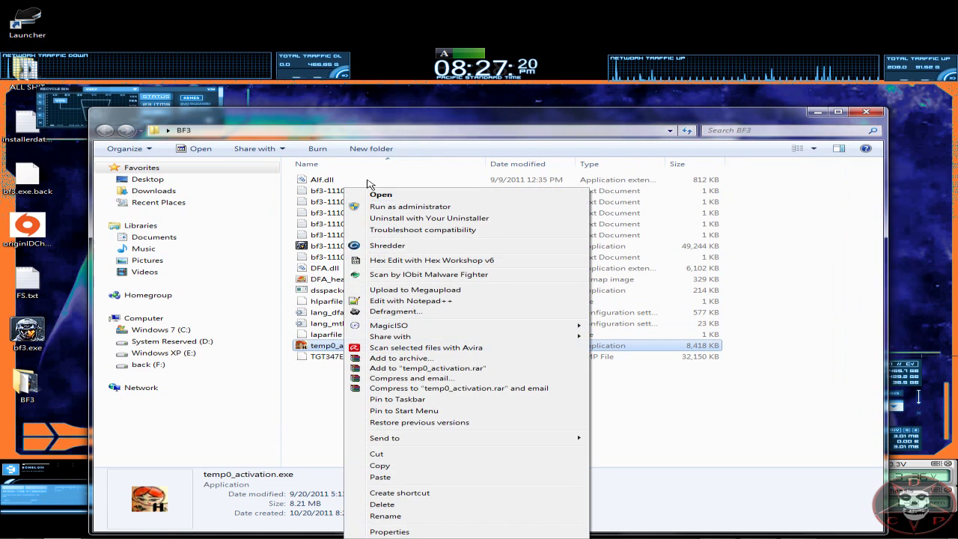
click(381, 195)
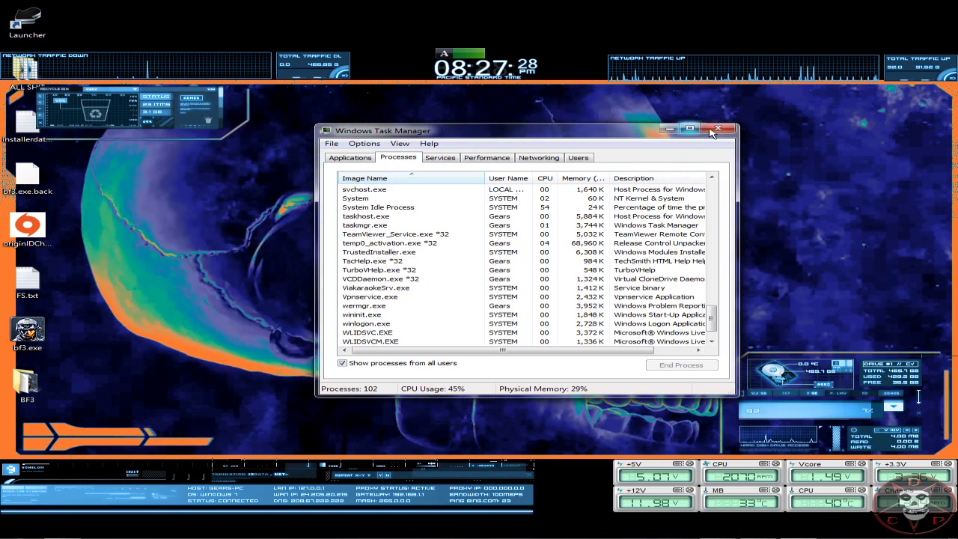
drag(444, 185, 421, 183)
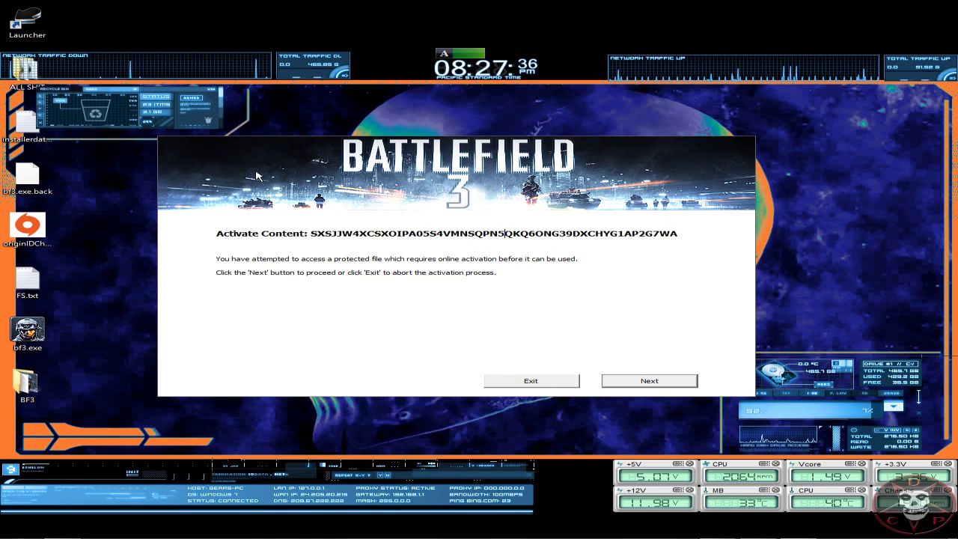
Search the ALL SHIT folder for 'offline' and close the empty results window.
double_click(12, 86)
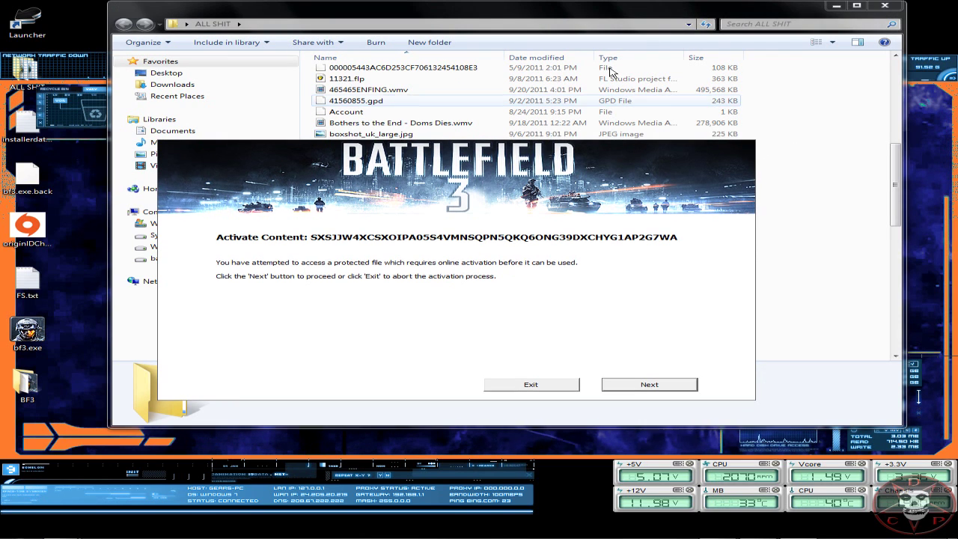
click(739, 25)
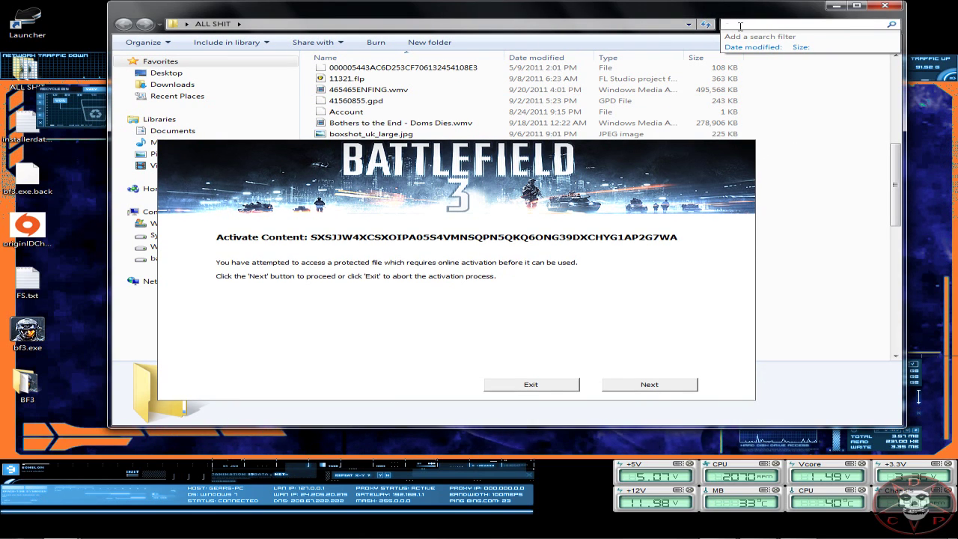
text(offline)
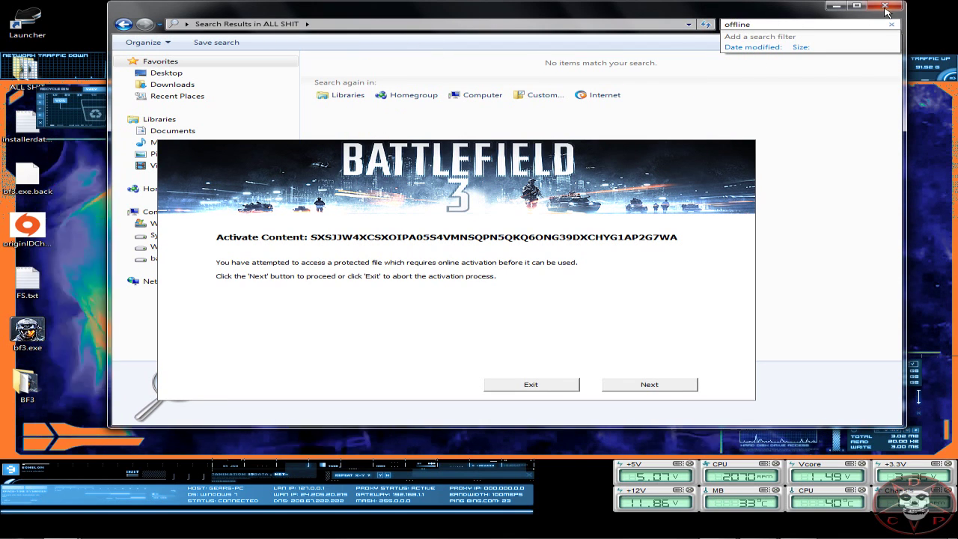
key(alt+F4)
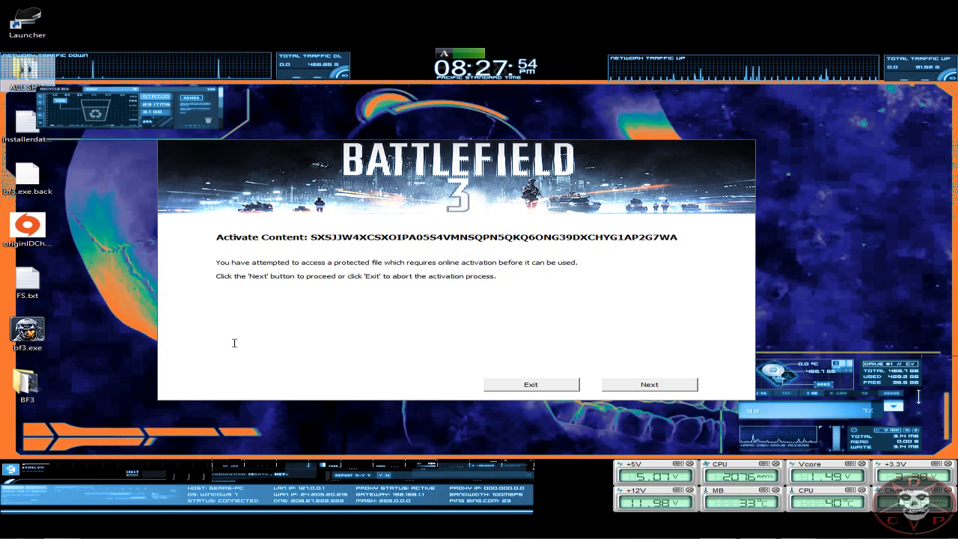
key(super)
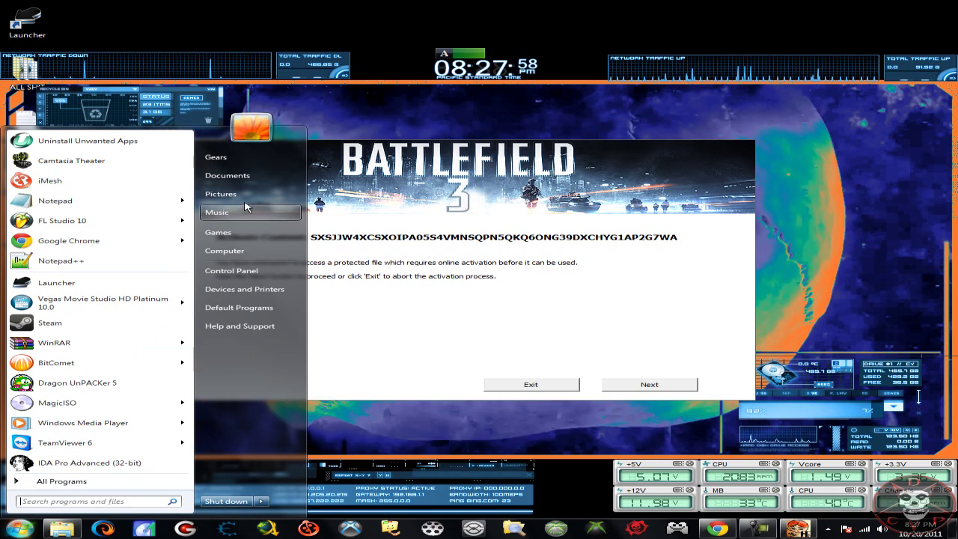
Open the Downloads folder and arrange it beside the activation dialog.
click(227, 175)
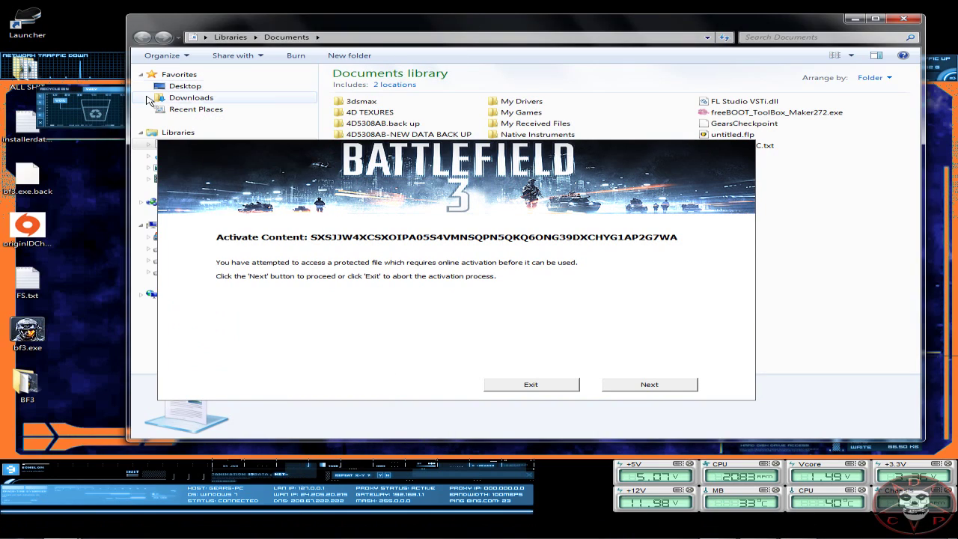
click(147, 98)
drag(501, 27, 192, 92)
click(300, 273)
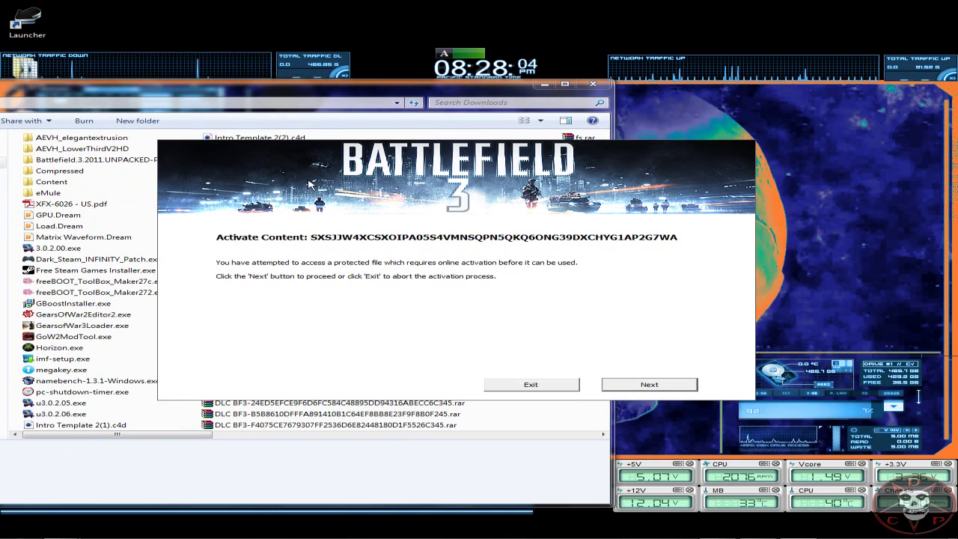
drag(309, 183, 590, 203)
drag(165, 437, 441, 435)
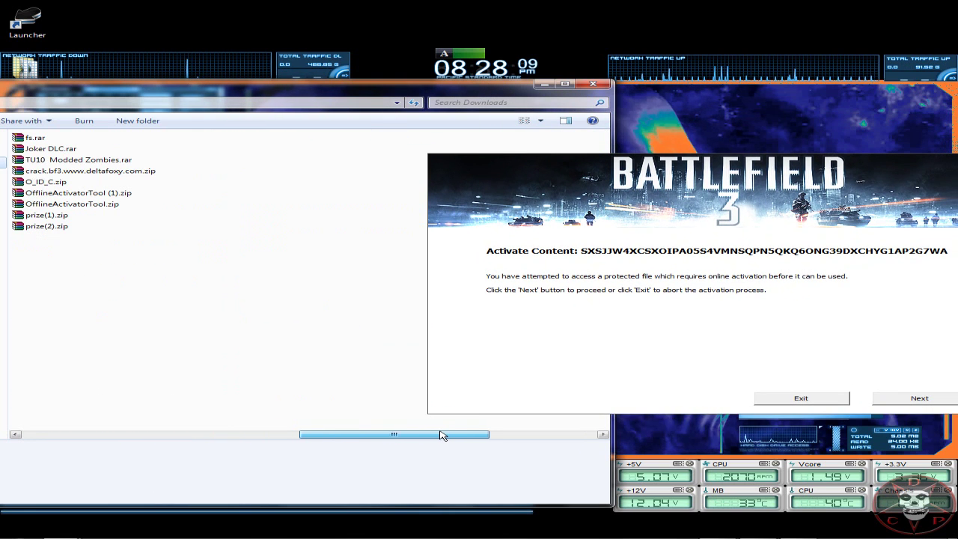
Extract OfflineActivatorTool.exe from OfflineActivatorTool.zip to the Desktop and close WinRAR.
double_click(100, 206)
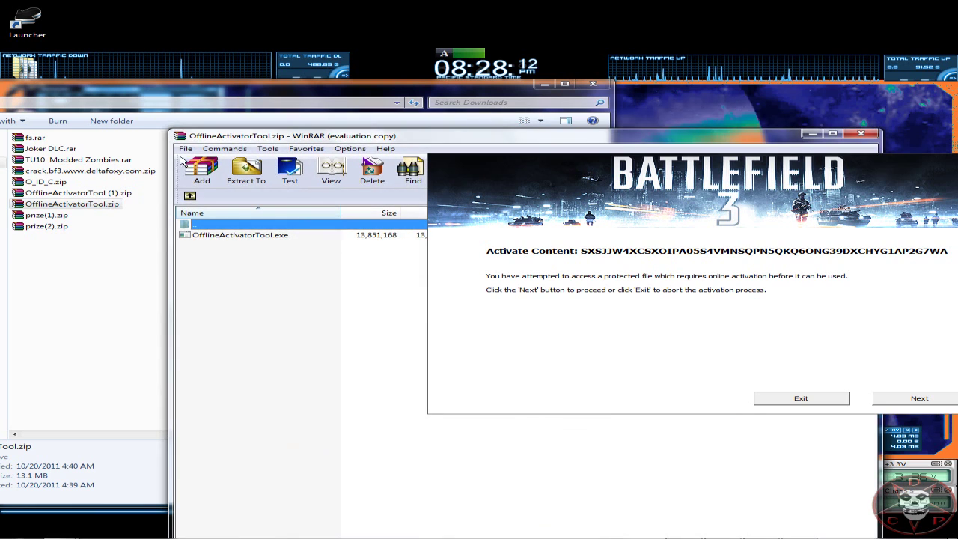
click(249, 171)
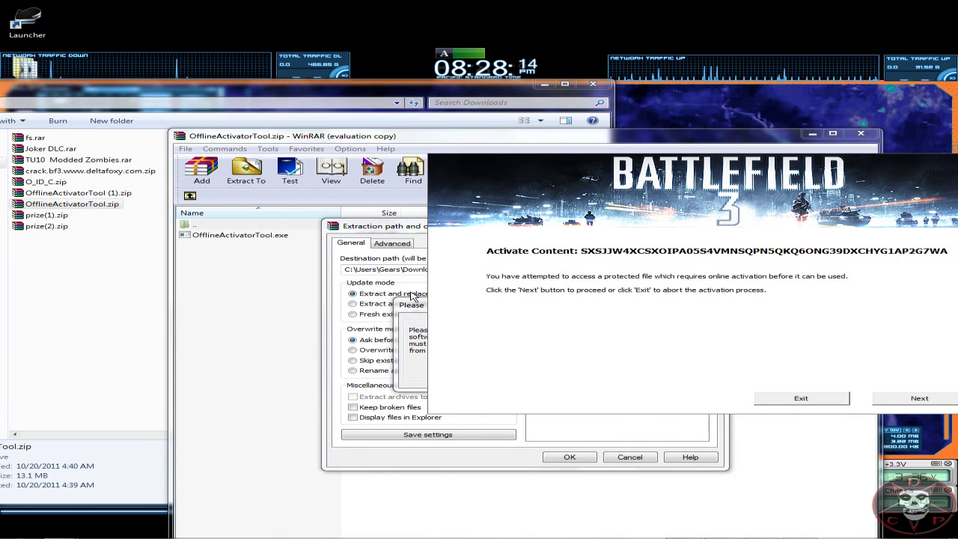
drag(667, 185, 696, 522)
click(617, 351)
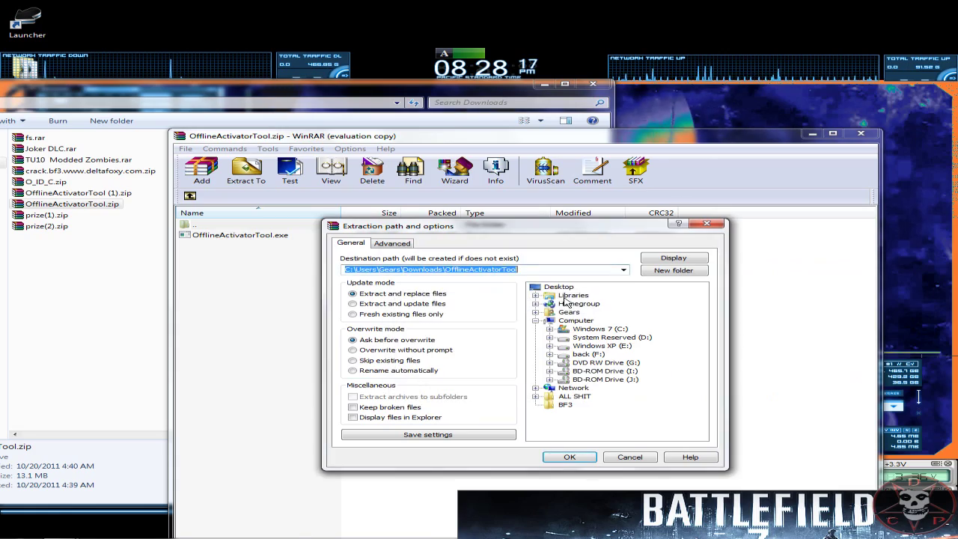
click(570, 458)
click(860, 135)
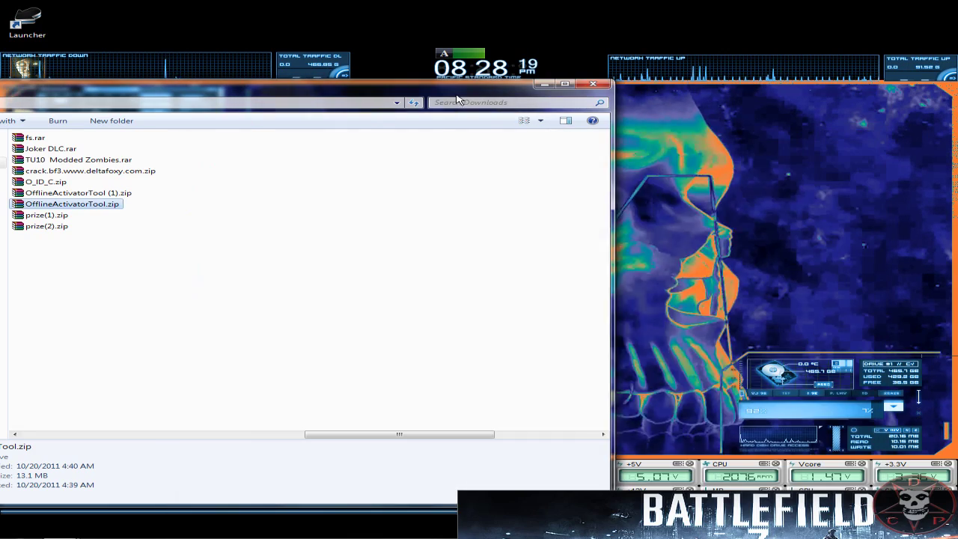
Close the Downloads window and launch the Offline Activator Tool from the desktop.
click(592, 83)
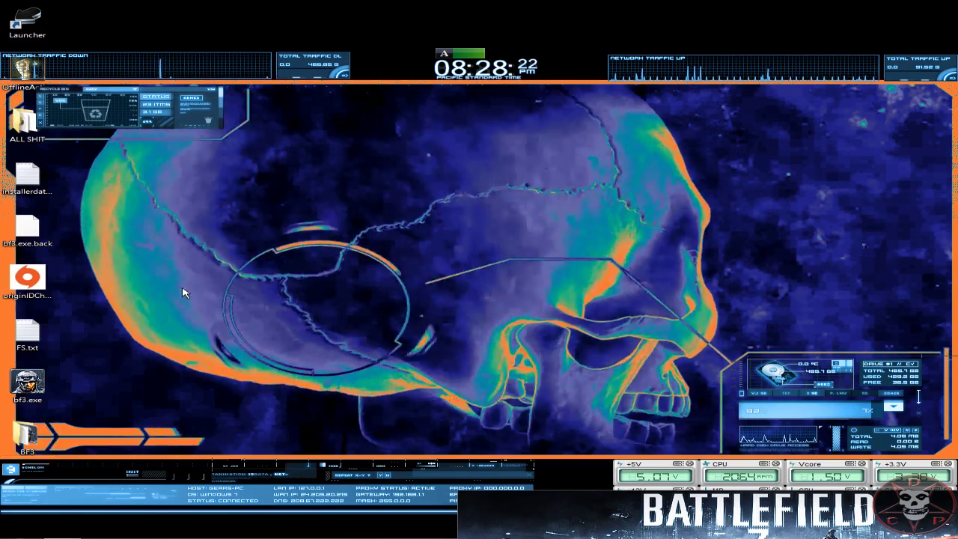
drag(21, 95, 21, 285)
double_click(21, 284)
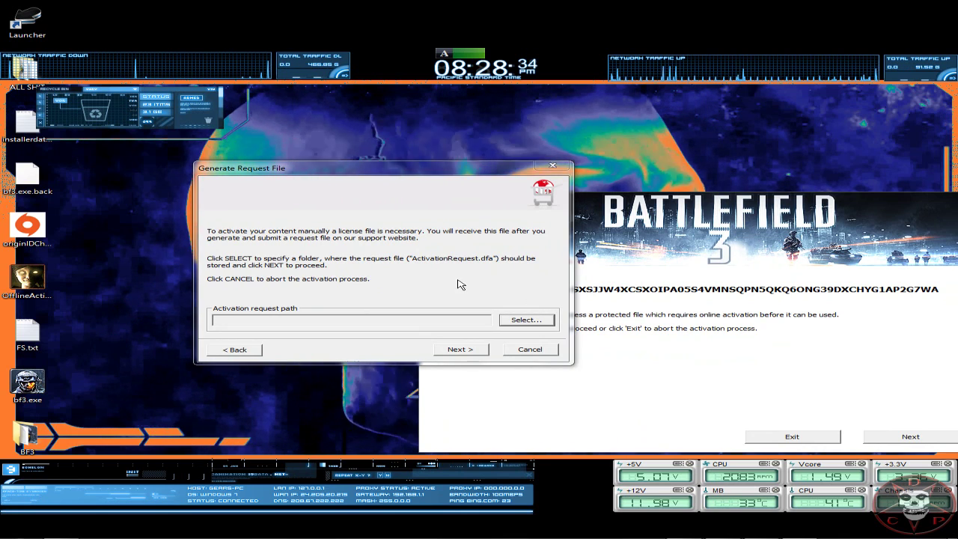
Save ActivationRequest.dfa into the desktop BF3 folder and continue to the license file step.
click(526, 319)
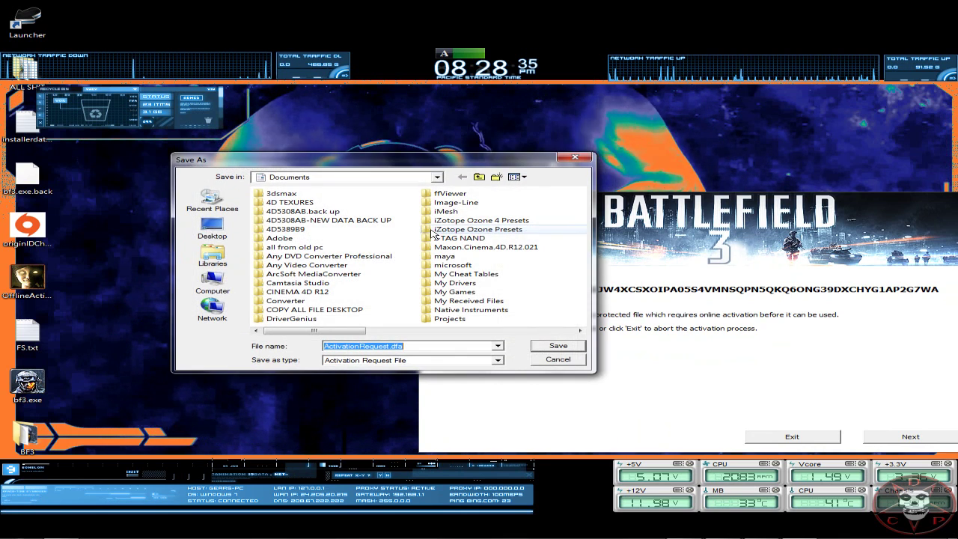
click(220, 238)
double_click(293, 293)
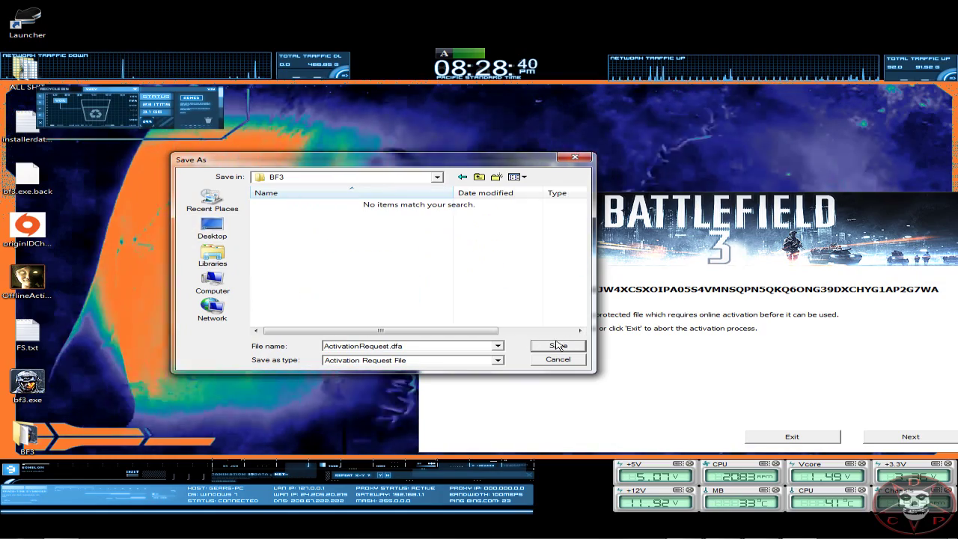
click(558, 345)
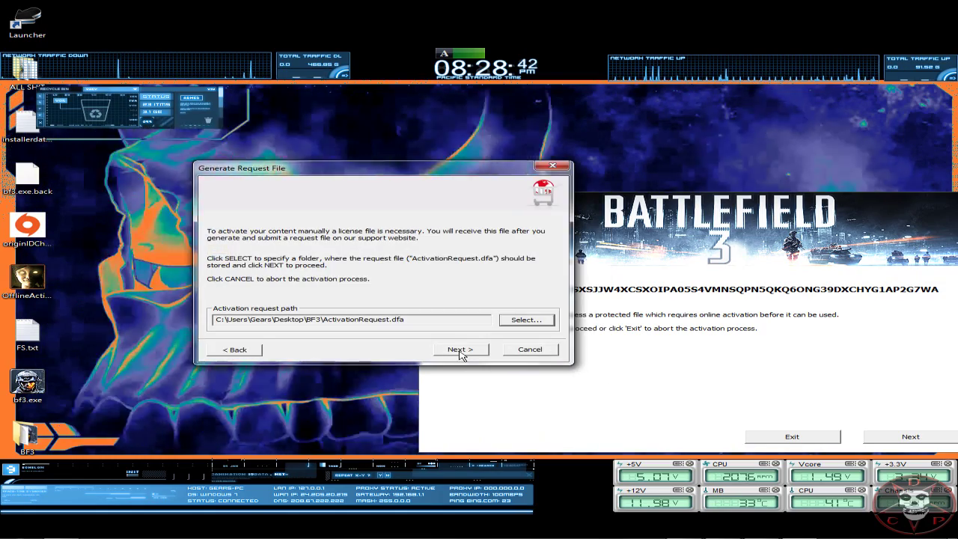
click(460, 349)
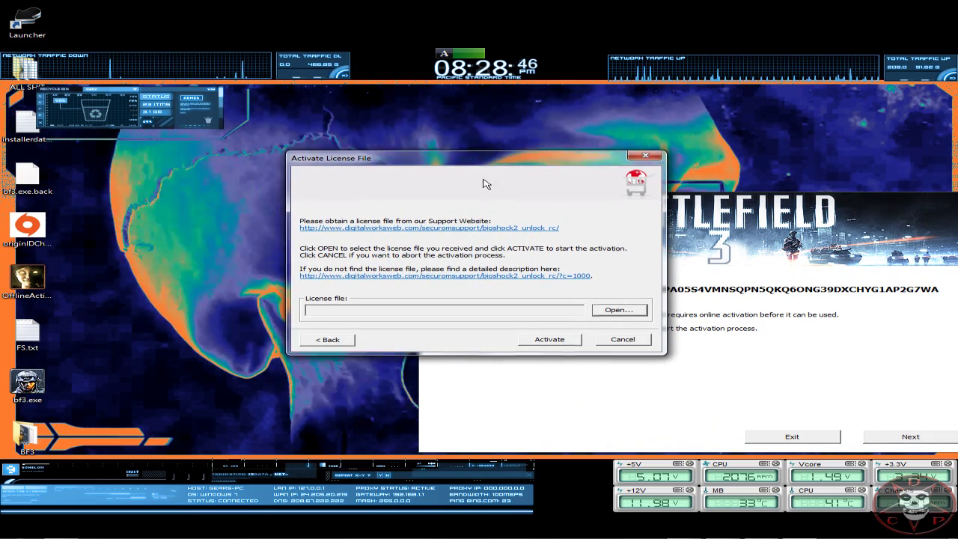
Bring Chrome's SecuROM activation form into view, moving the Battlefield window down out of the way.
click(512, 226)
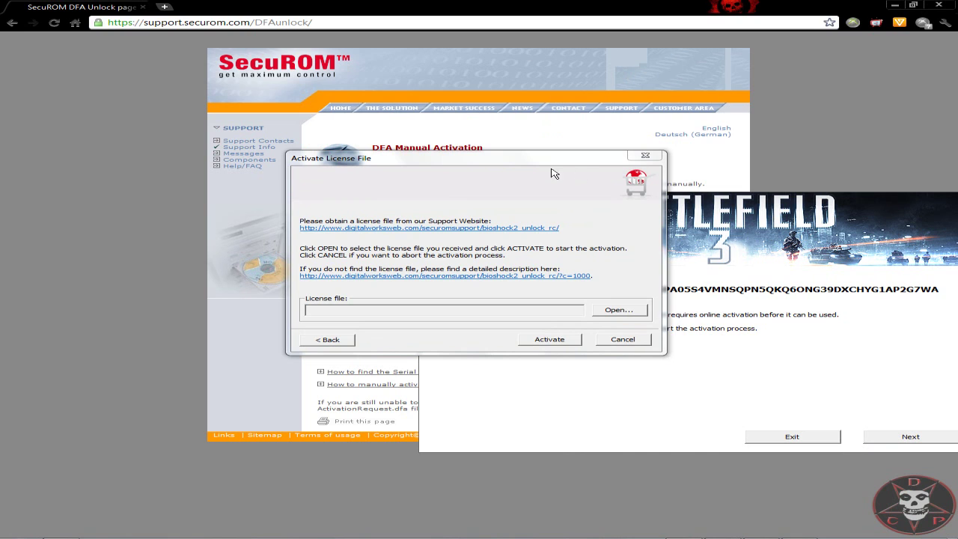
click(554, 173)
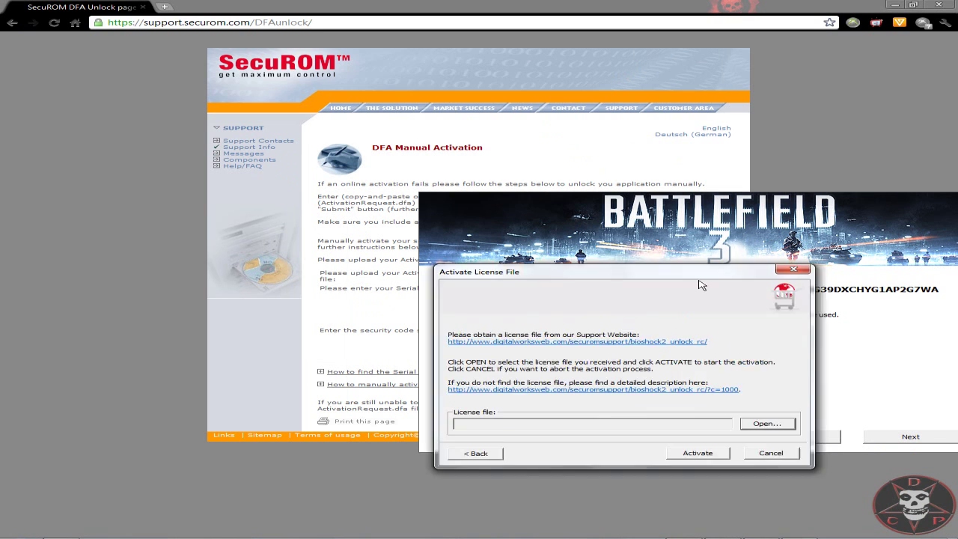
double_click(196, 21)
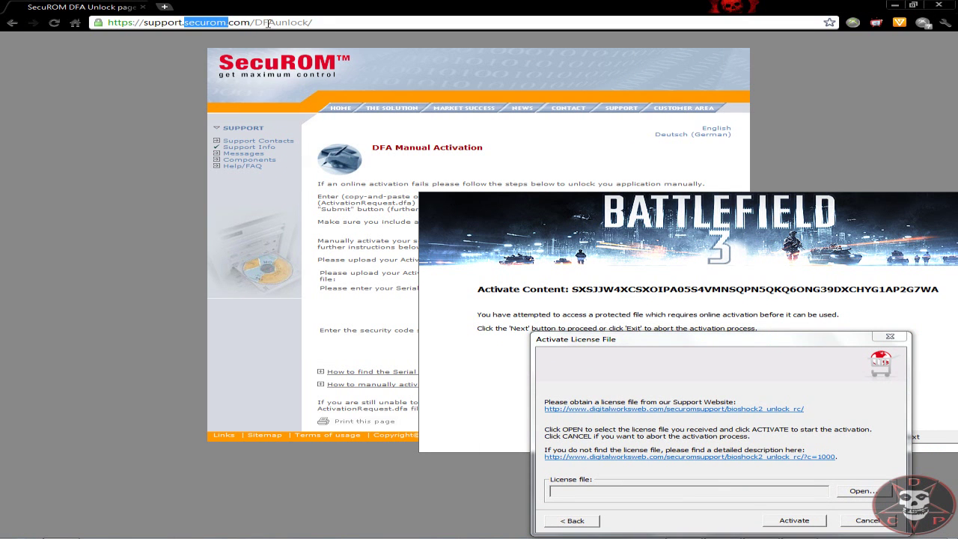
key(End)
drag(652, 265, 494, 500)
Attach ActivationRequest.dfa from the BF3 folder as the request file and focus the serial field.
click(537, 279)
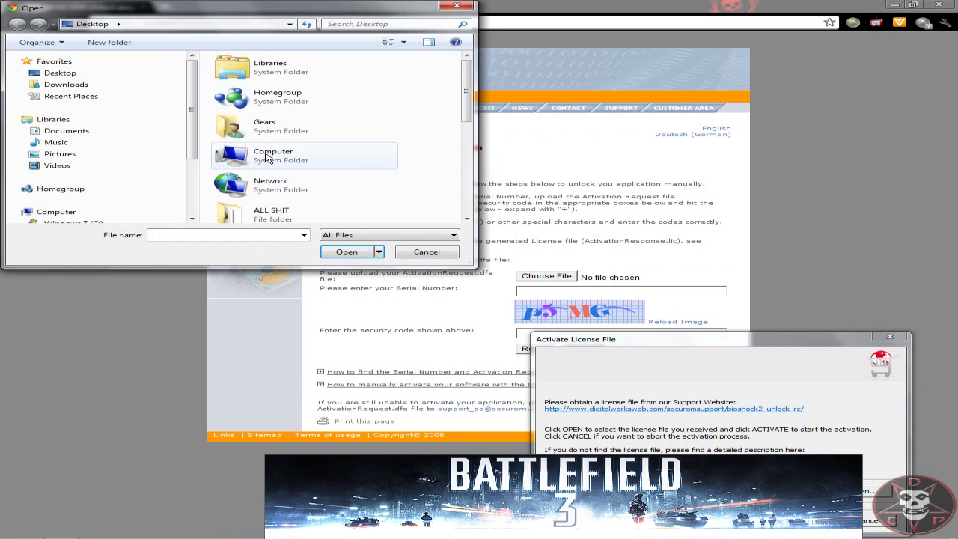
drag(464, 97, 459, 129)
double_click(261, 150)
double_click(284, 72)
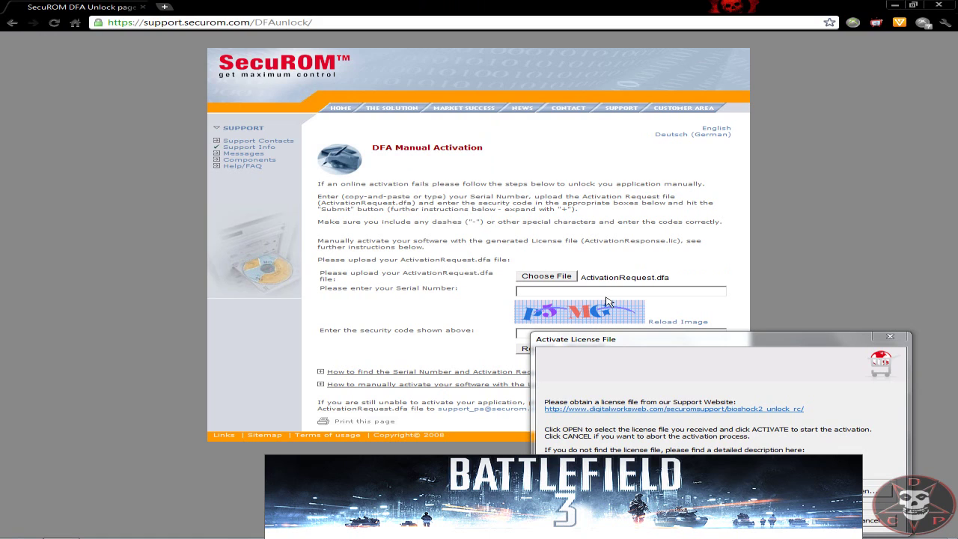
drag(614, 352, 602, 443)
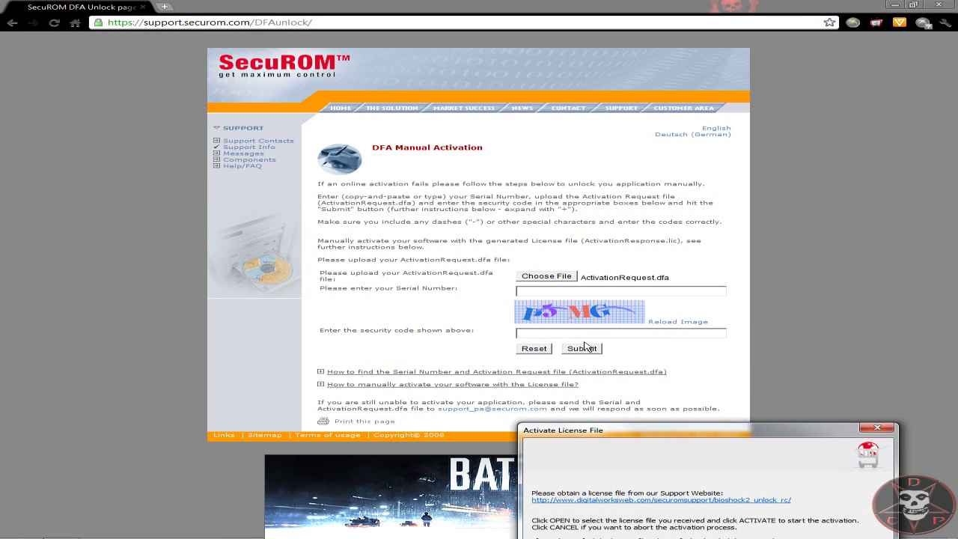
right_click(574, 291)
click(609, 351)
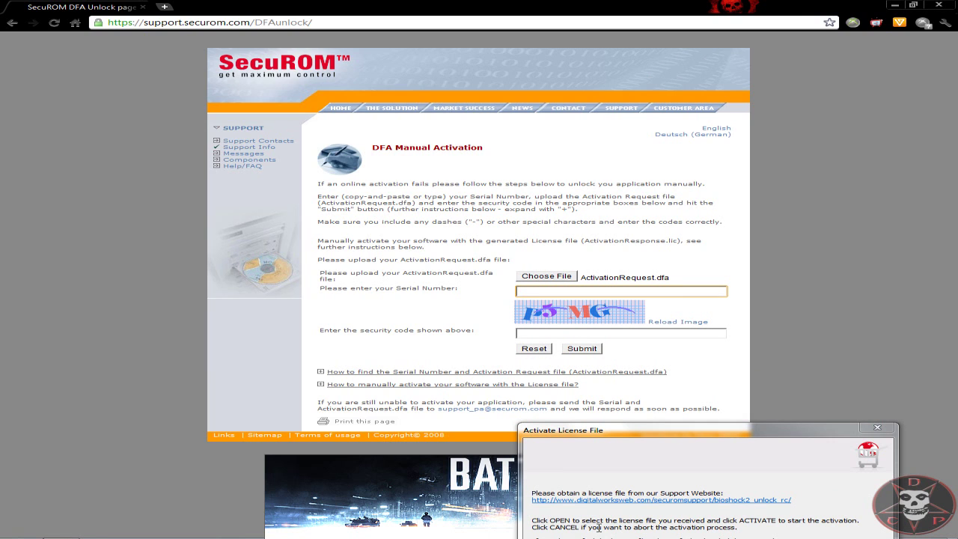
Fill the serial field with the previously used serial number and copy it.
key(super)
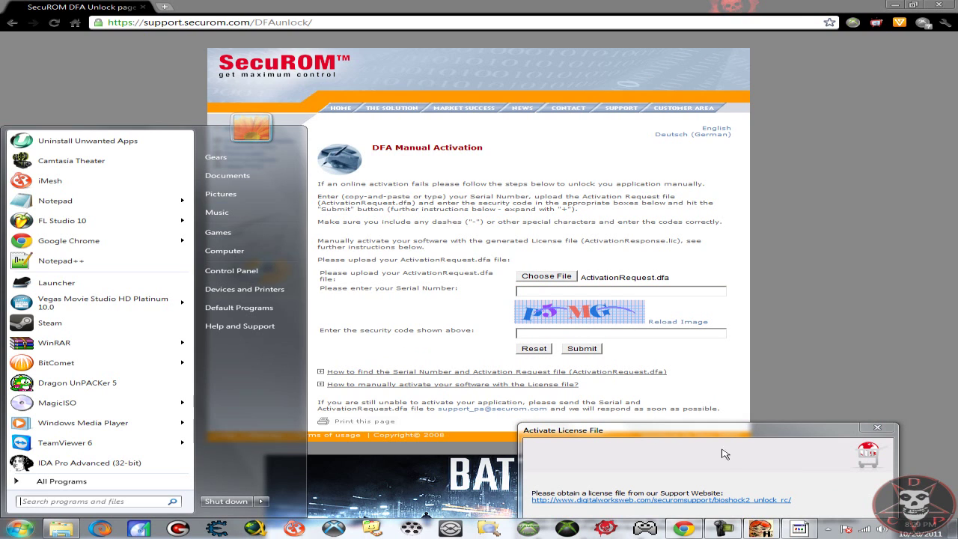
click(693, 531)
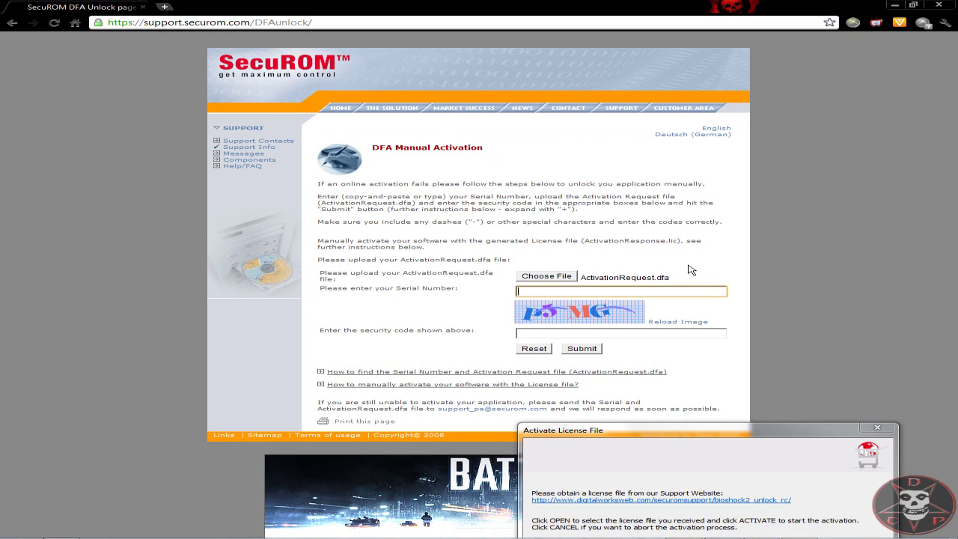
text(3)
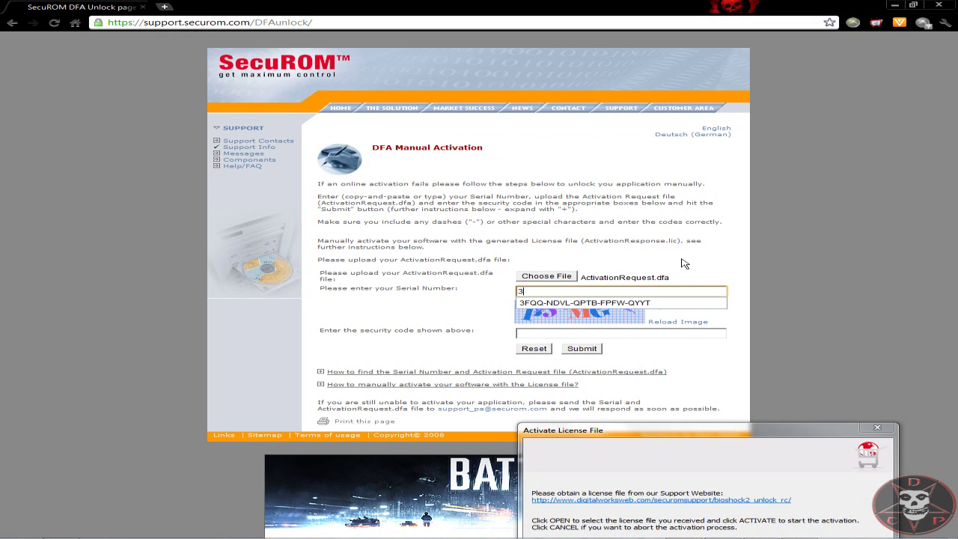
click(657, 303)
drag(650, 291, 489, 285)
right_click(570, 290)
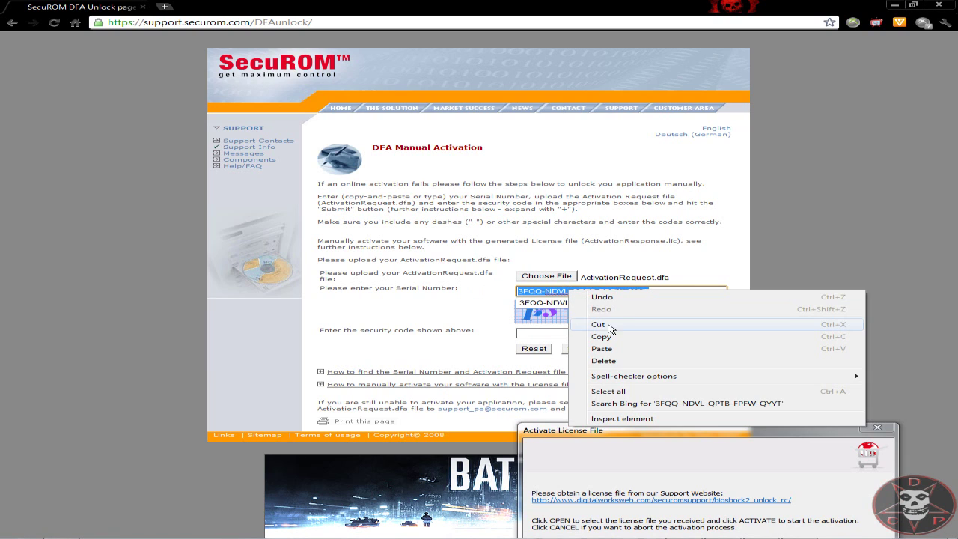
click(612, 335)
click(756, 302)
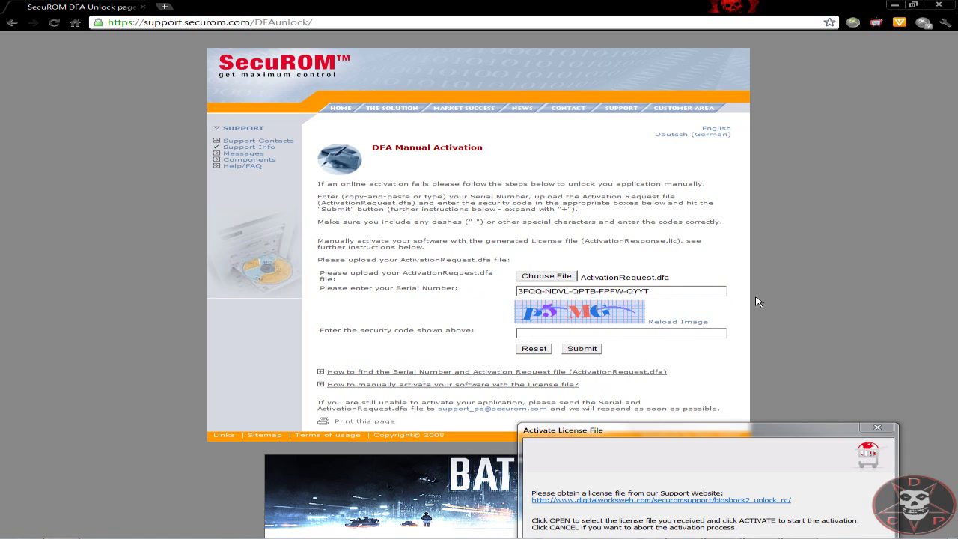
Enter the security code, submit the form, and download the generated ActivationResponse.lic.
click(590, 335)
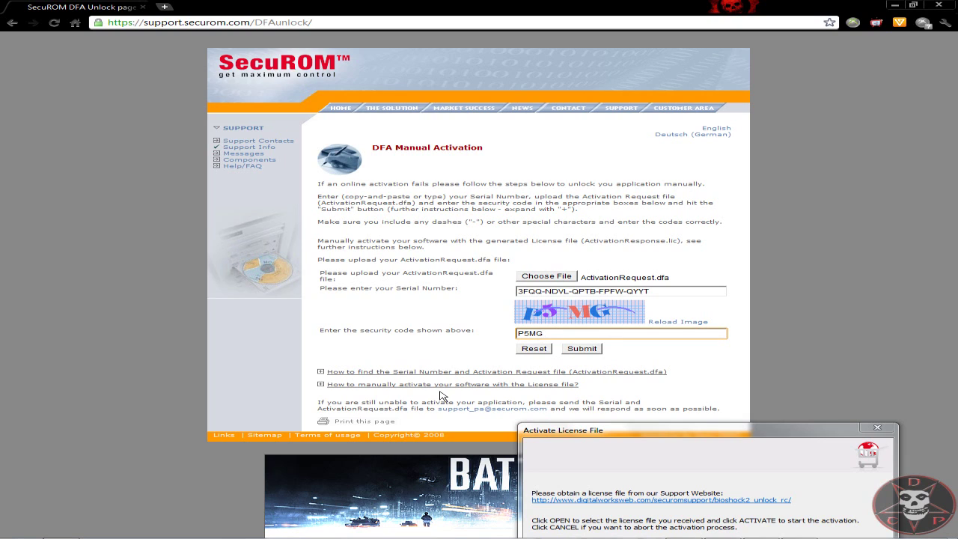
click(581, 350)
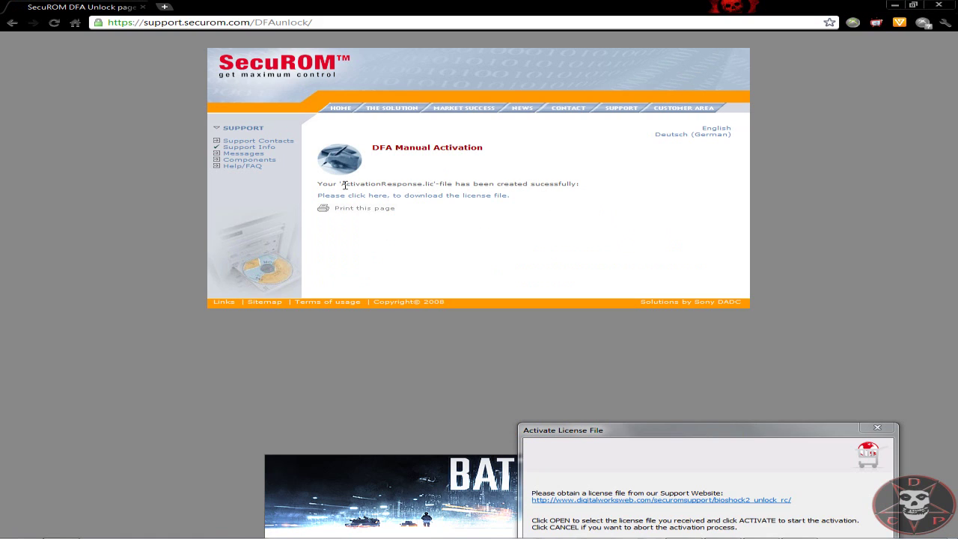
drag(334, 184, 621, 182)
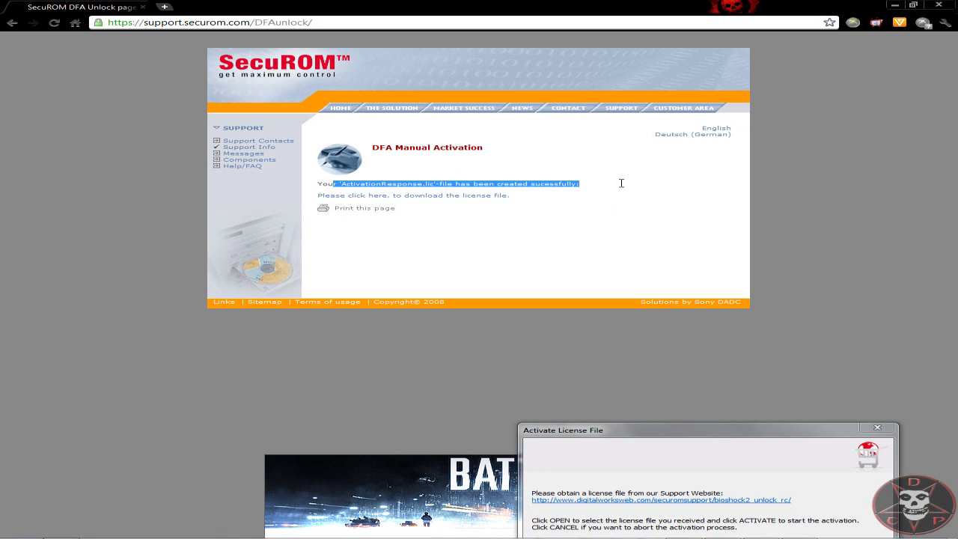
click(472, 196)
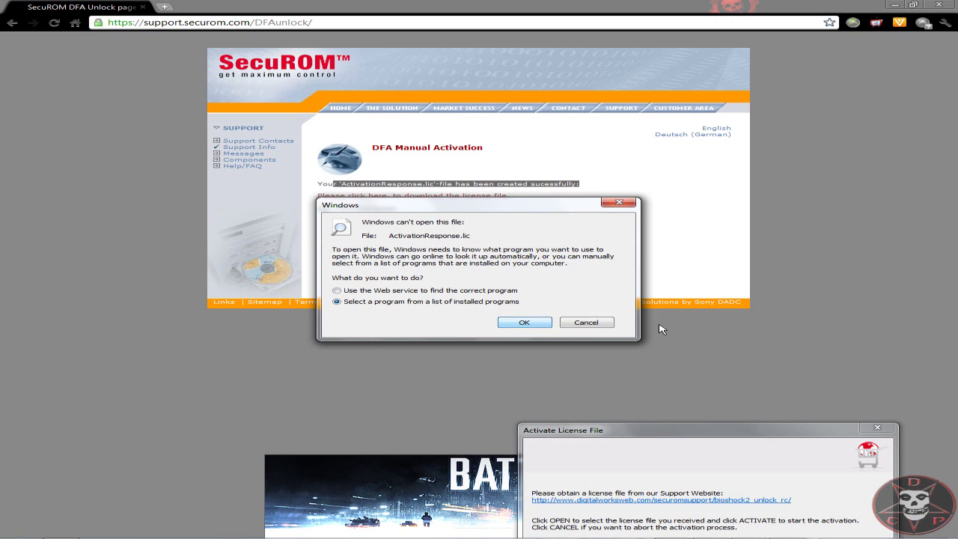
Dismiss the can't-open-file prompt and move the Activate License File dialog into full view.
click(577, 324)
mouse_move(95, 531)
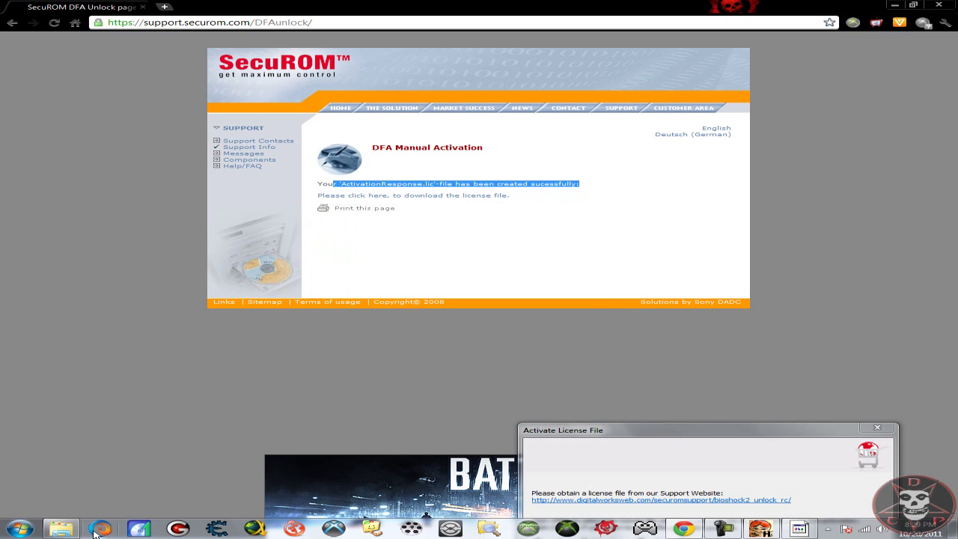
drag(679, 442, 650, 222)
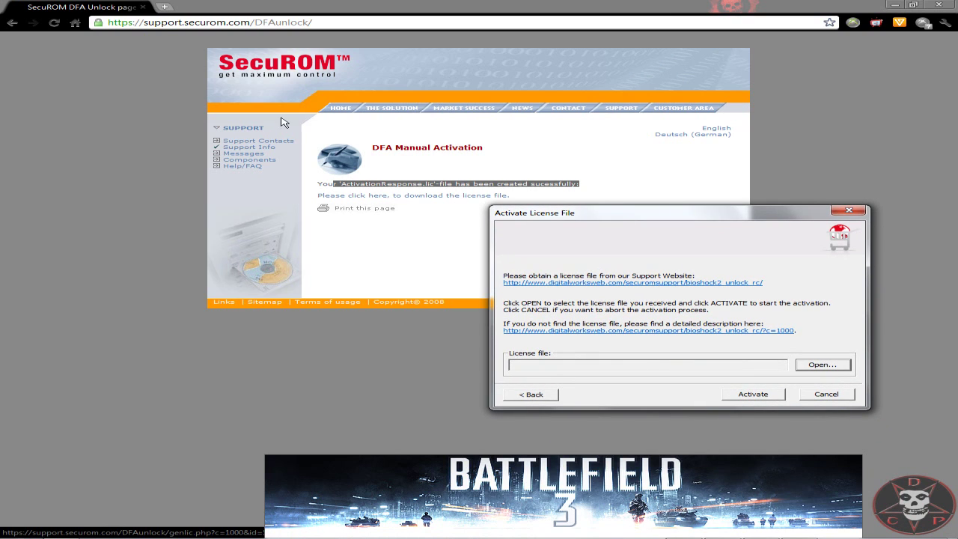
Download the license file again as ActivationResponse (1).lic and close the open-with prompts.
click(429, 199)
drag(429, 199, 212, 166)
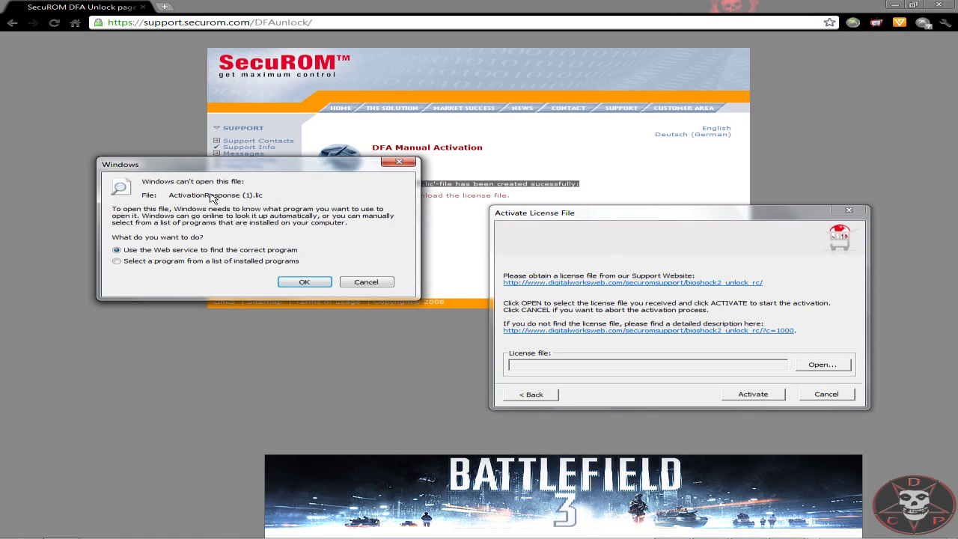
click(304, 281)
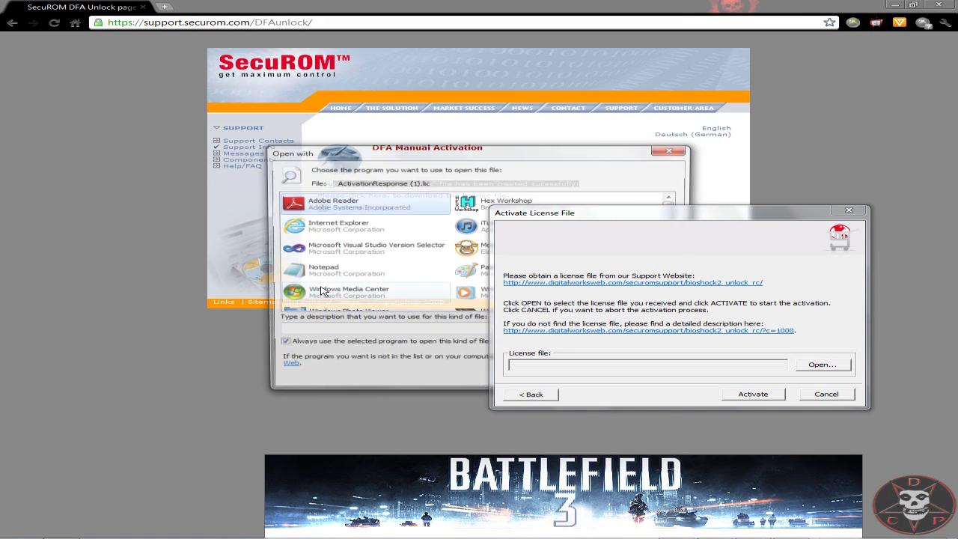
drag(464, 152, 260, 123)
scroll(329, 224, down, 2)
click(440, 352)
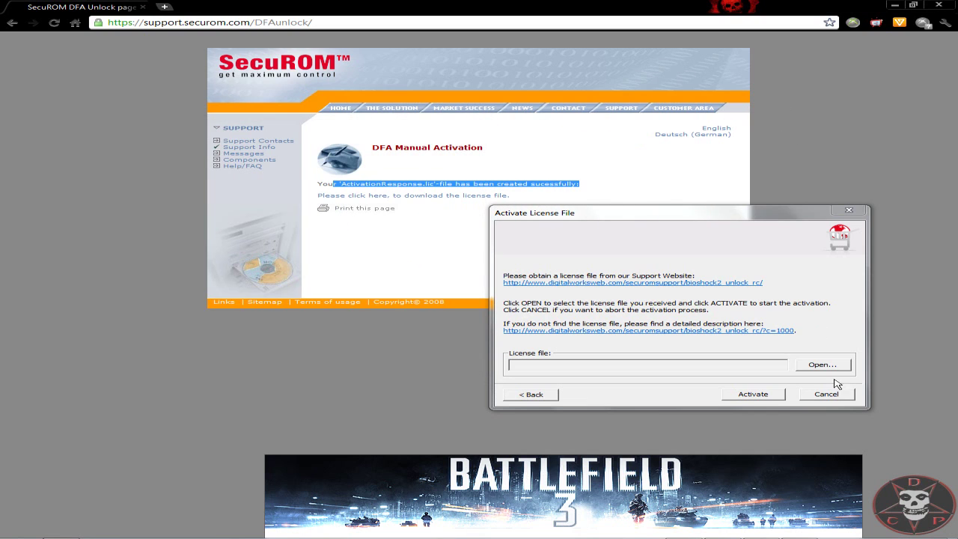
Show ActivationResponse.lic in the Downloads folder via Chrome's downloads, cut it, and close the folder.
click(943, 24)
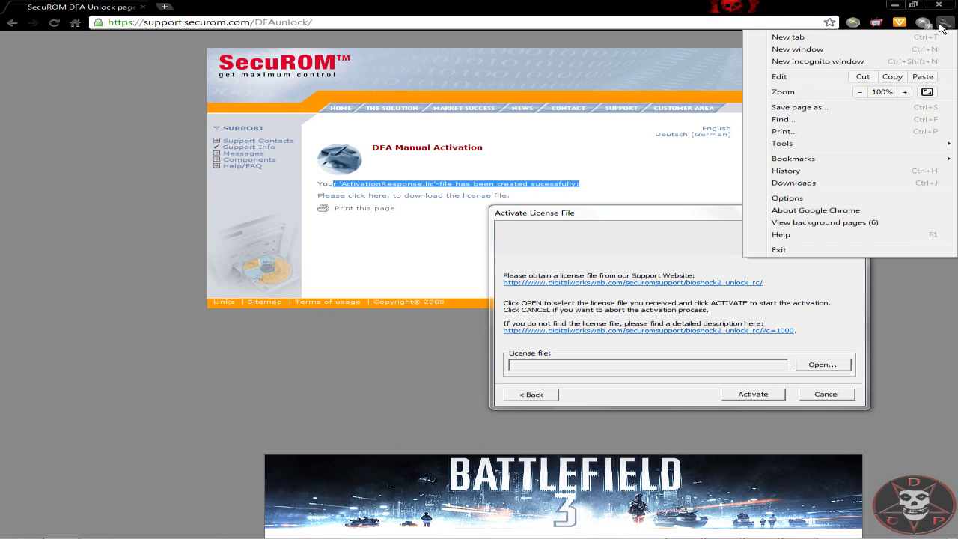
click(801, 183)
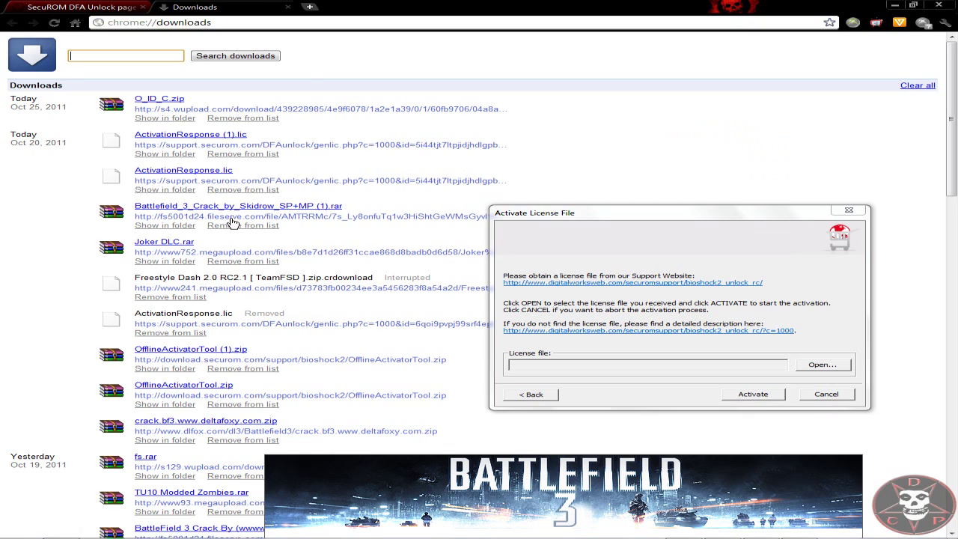
click(154, 156)
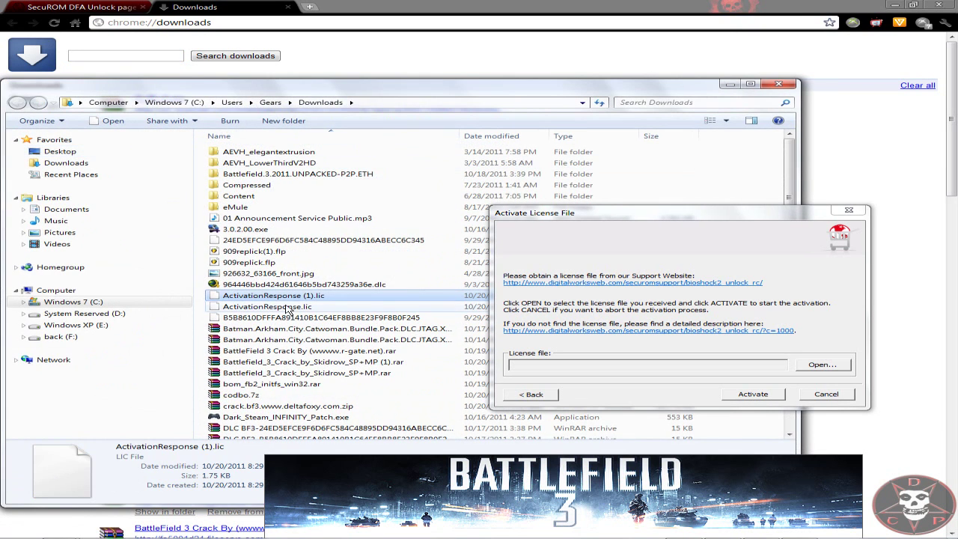
right_click(292, 297)
click(247, 306)
right_click(244, 306)
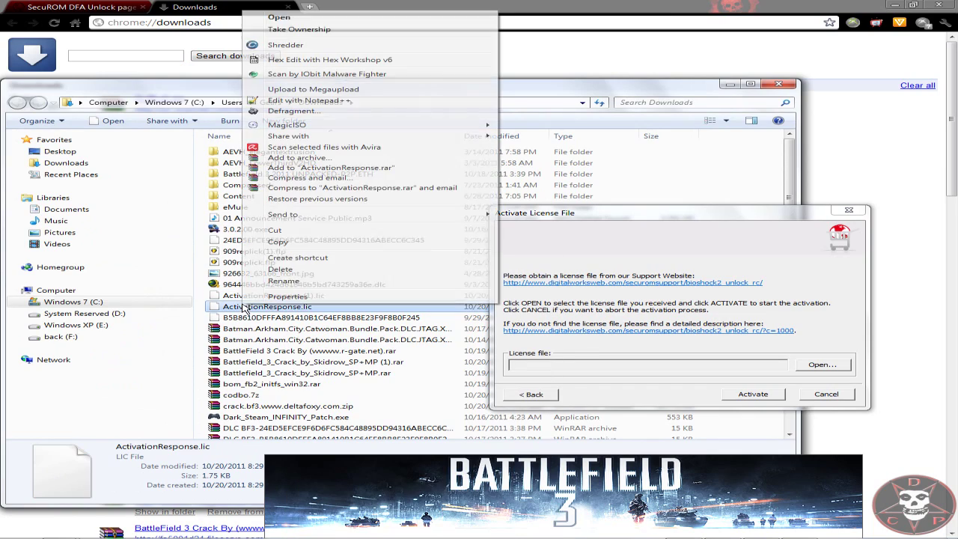
click(284, 232)
click(786, 85)
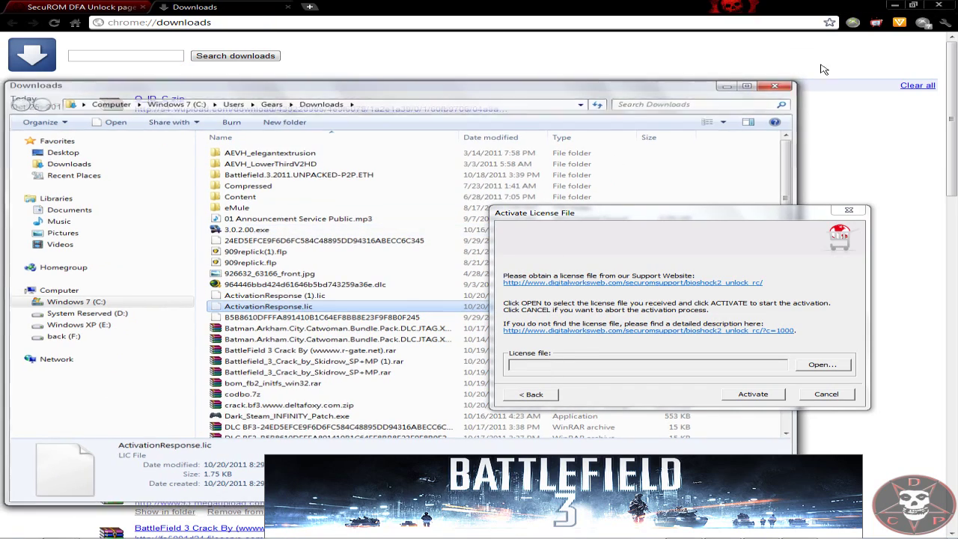
Minimize Chrome and paste ActivationResponse.lic into the desktop BF3 folder.
click(901, 5)
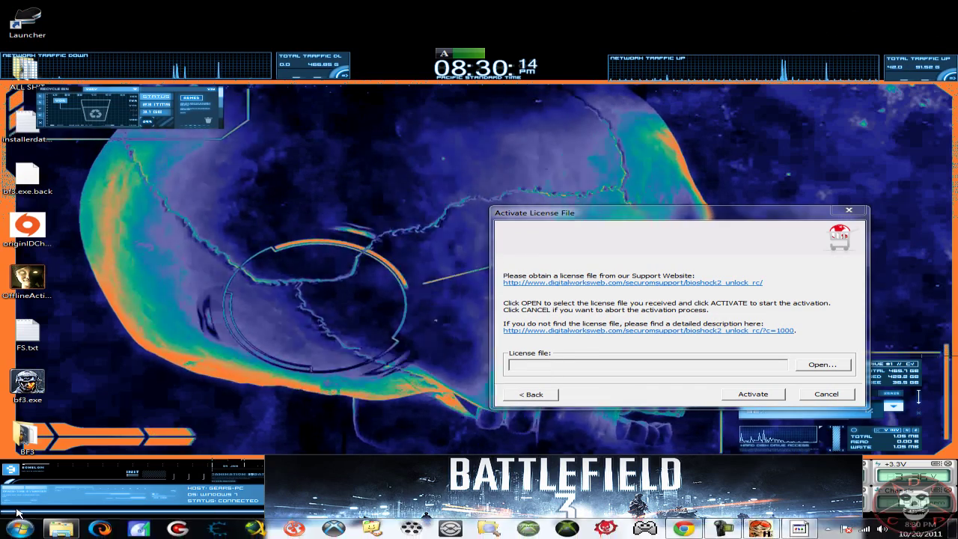
double_click(25, 438)
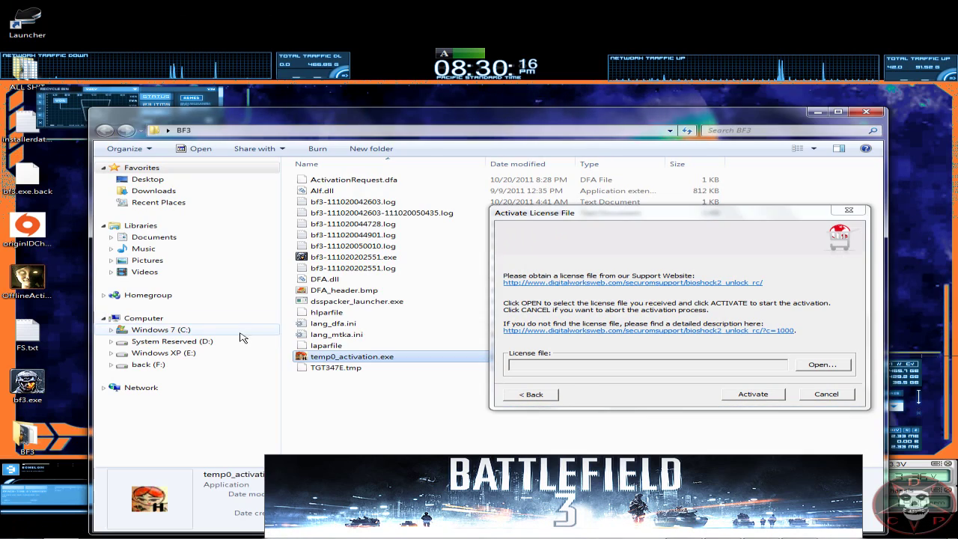
right_click(341, 404)
click(374, 330)
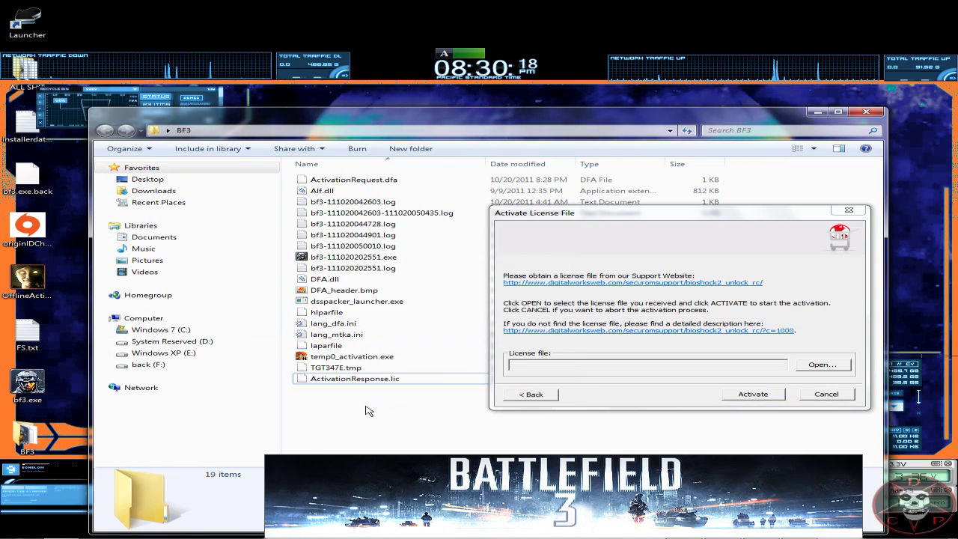
Load ActivationResponse.lic in the activator, activate it, and proceed past the success message.
click(822, 365)
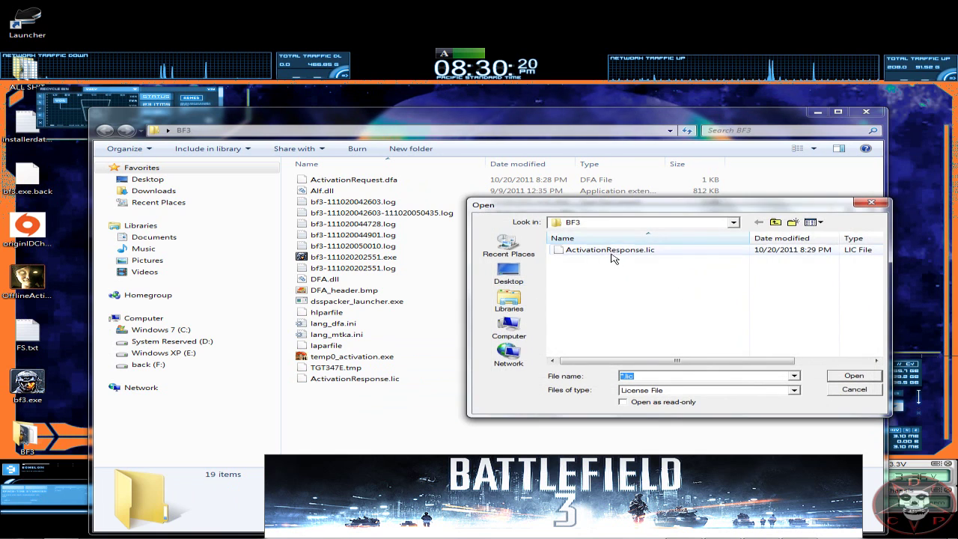
double_click(611, 255)
click(771, 397)
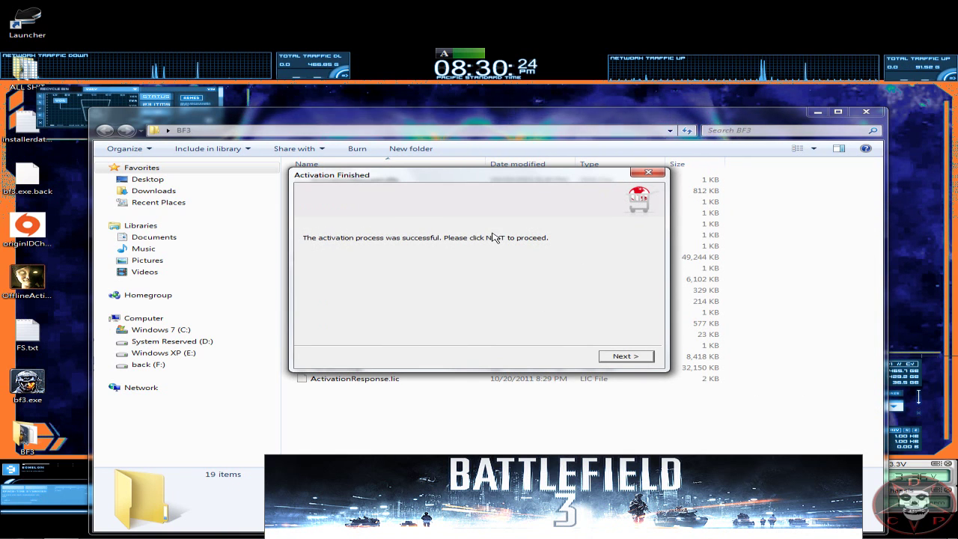
drag(525, 237, 637, 263)
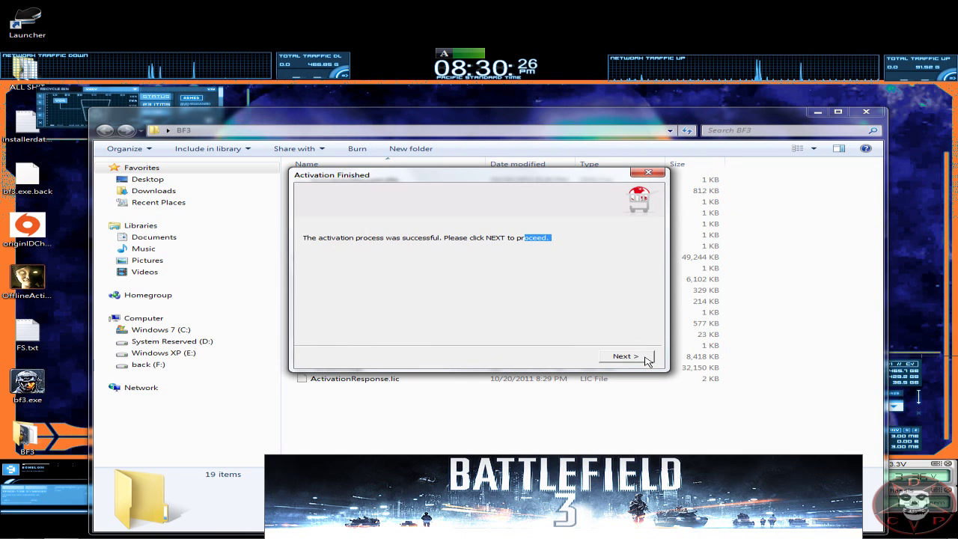
click(640, 357)
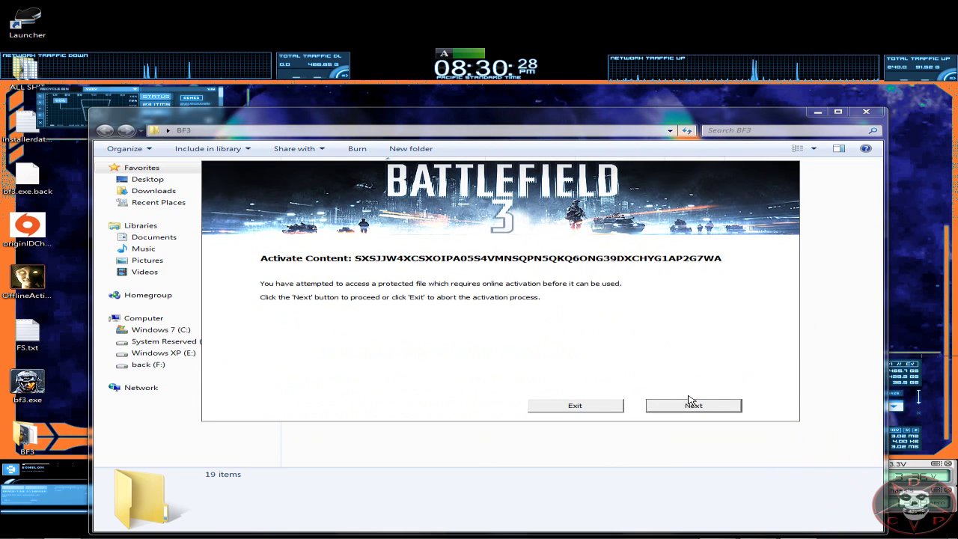
Continue to Battlefield 3's Enter your serial page and focus the Serial field.
click(694, 405)
right_click(408, 333)
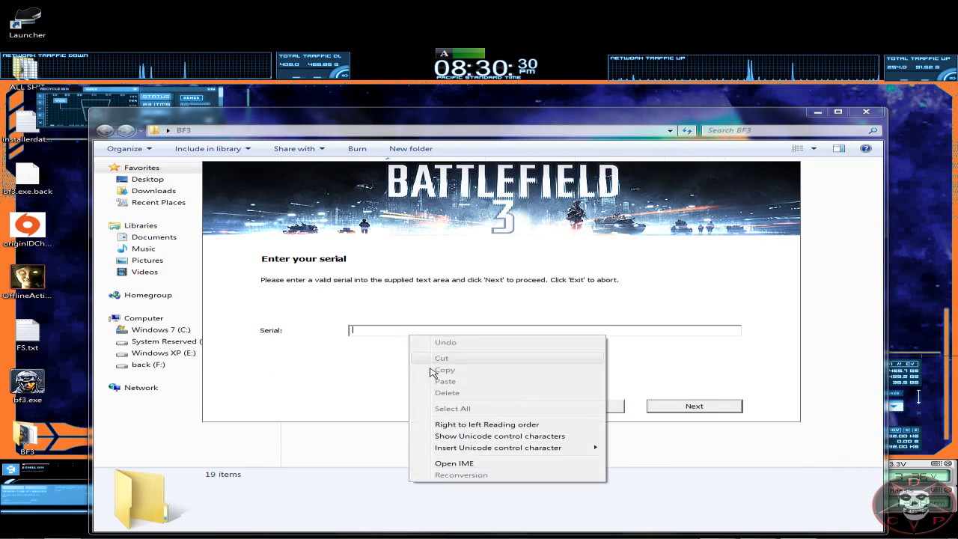
click(382, 332)
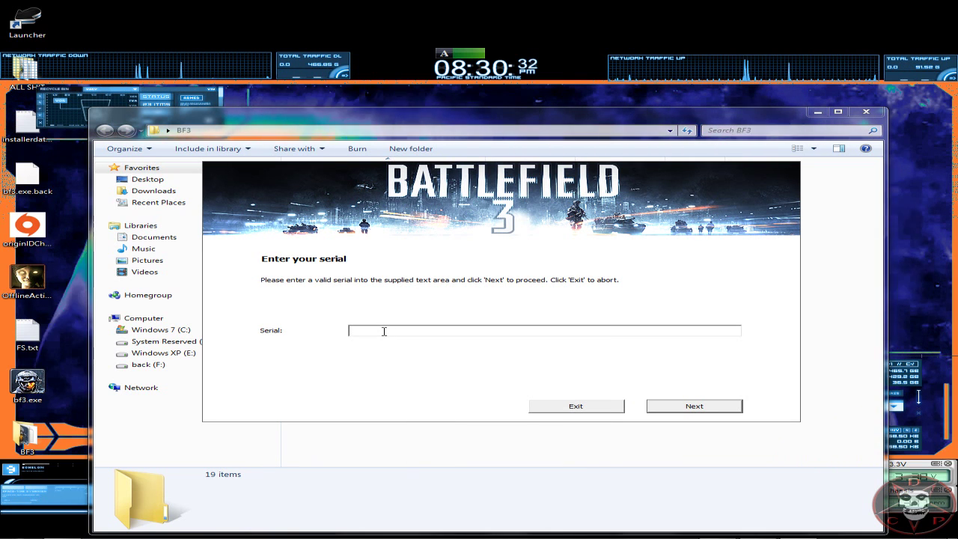
text(3)
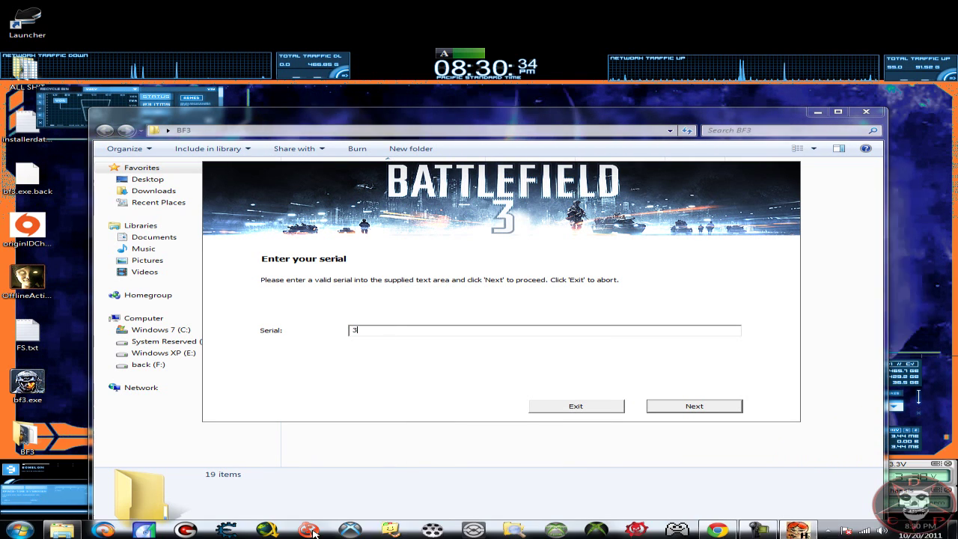
Go back to the filled SecuROM form in Chrome, copy its serial number, and return the serial dialog.
key(alt+Tab)
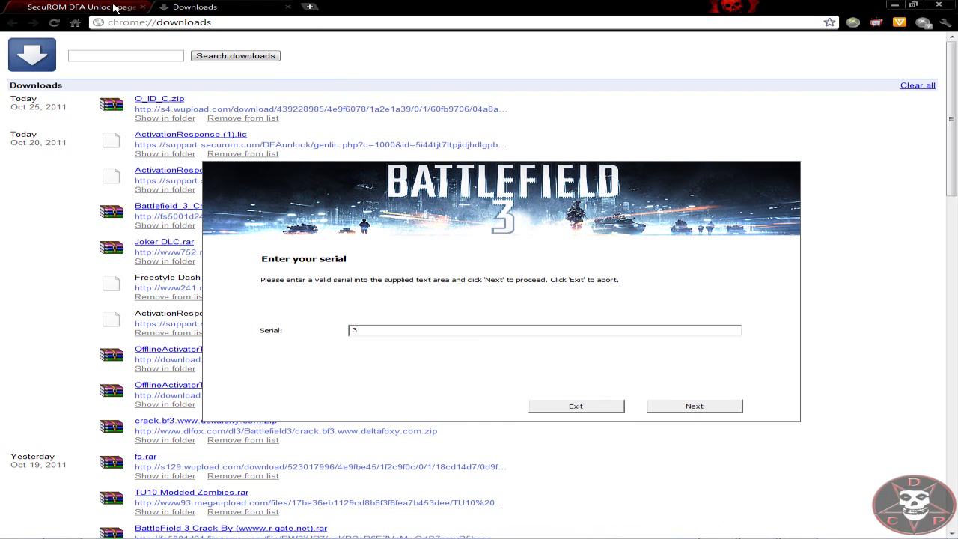
click(115, 8)
drag(367, 192, 444, 408)
click(12, 22)
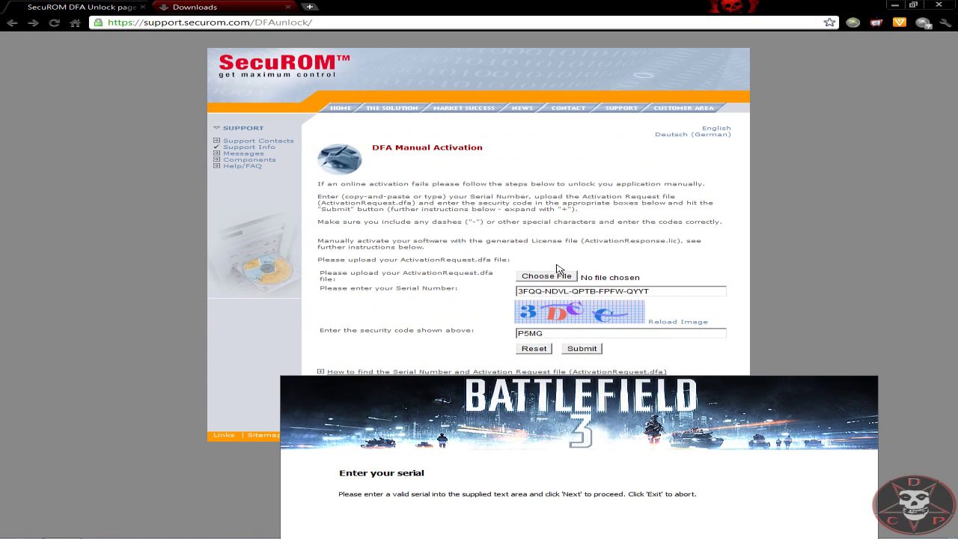
triple_click(662, 291)
right_click(567, 292)
click(588, 341)
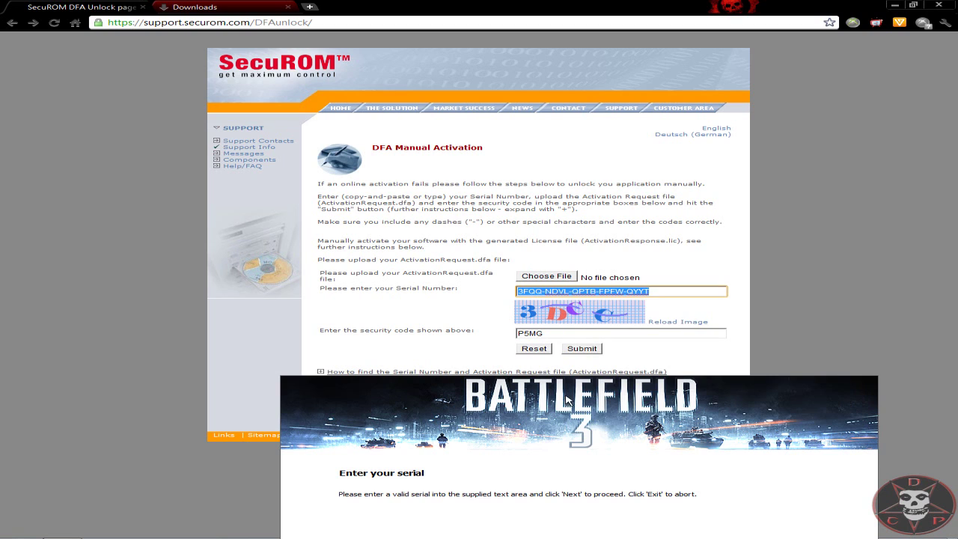
drag(566, 402, 517, 156)
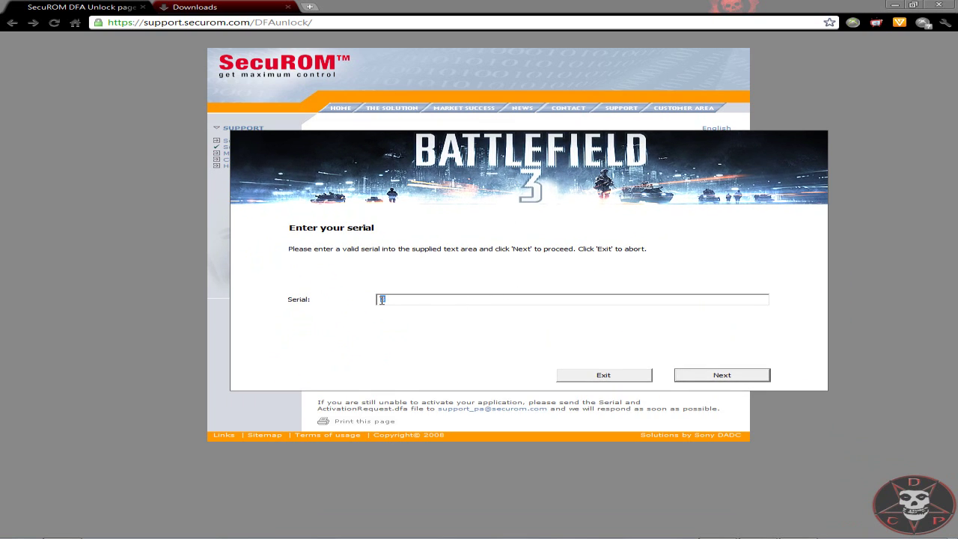
Paste the serial and regenerate ActivationRequest.dfa, overwriting the existing file.
key(ctrl+v)
click(718, 376)
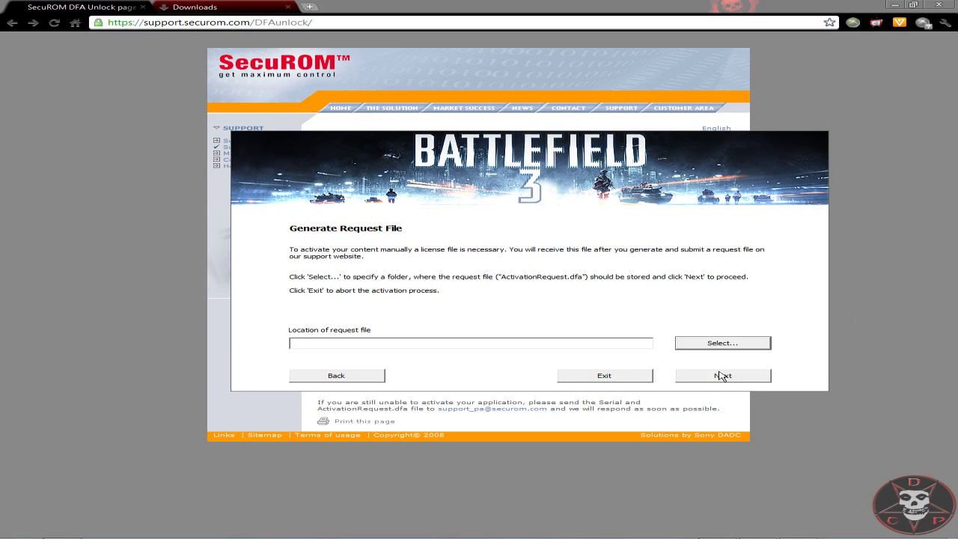
click(717, 343)
double_click(494, 205)
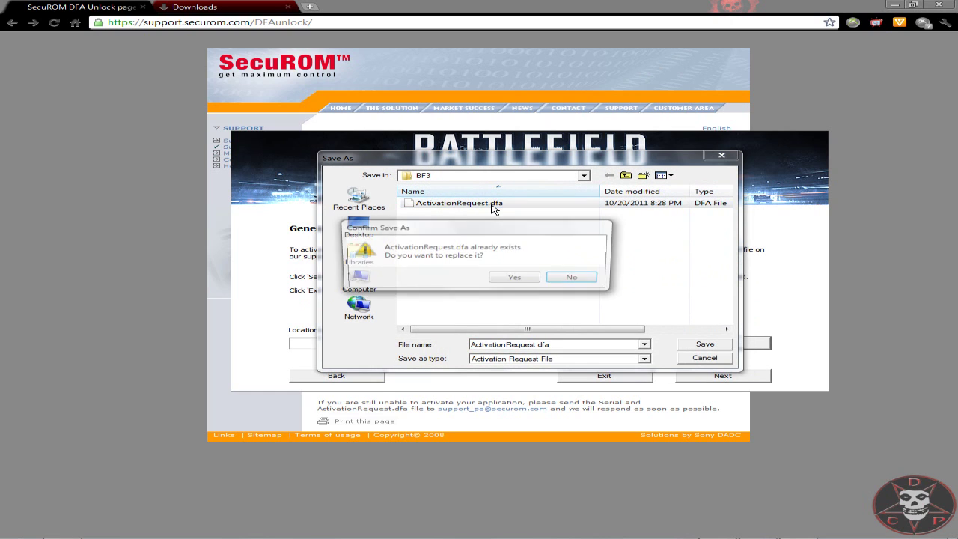
click(526, 280)
Continue to the license page and load ActivationResponse.lic as the license file.
click(723, 378)
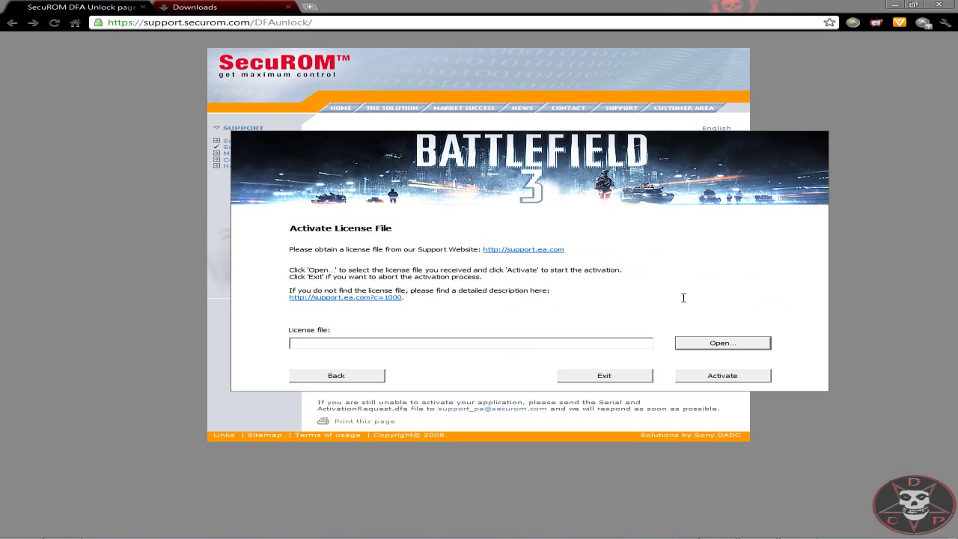
click(717, 343)
click(461, 197)
double_click(461, 197)
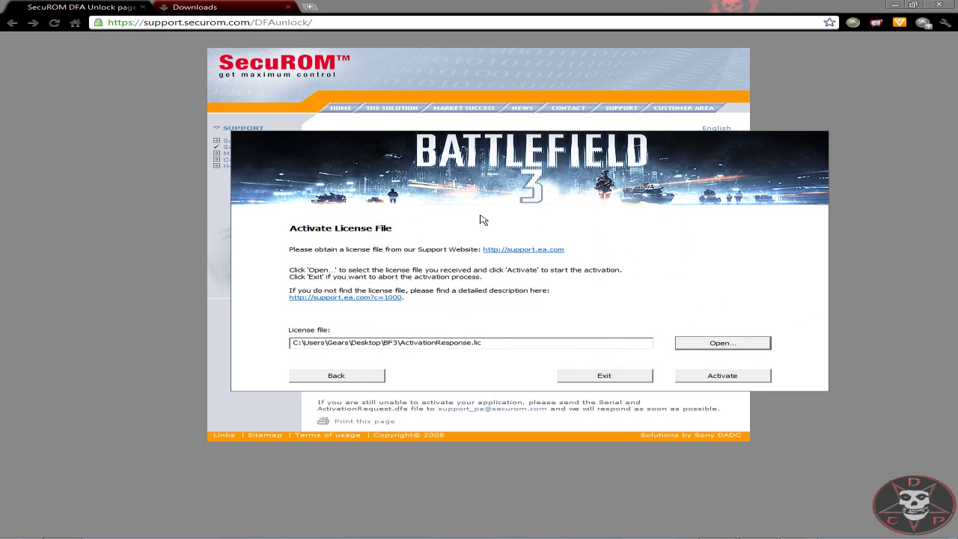
Activate, then Retry after the failure and step through serial and request pages to activate again.
click(707, 379)
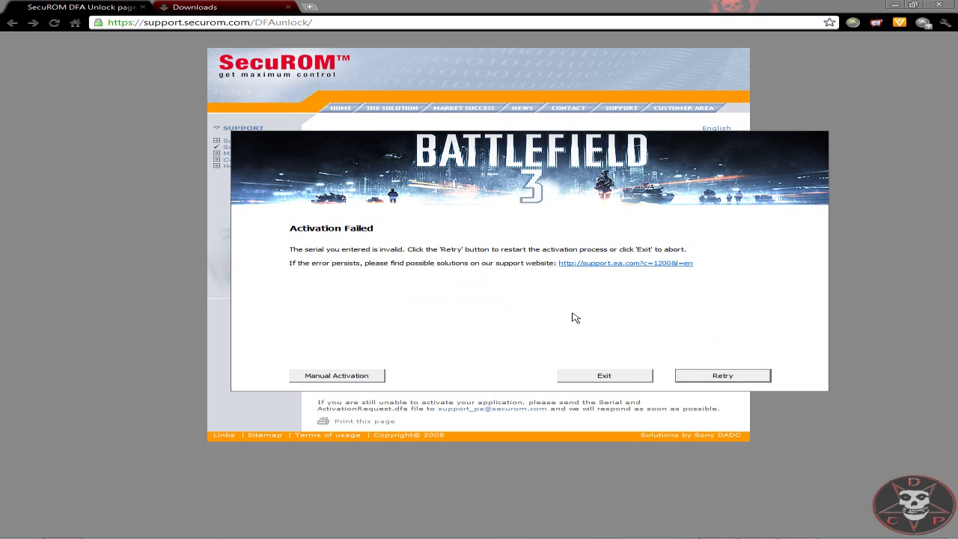
drag(316, 247, 634, 264)
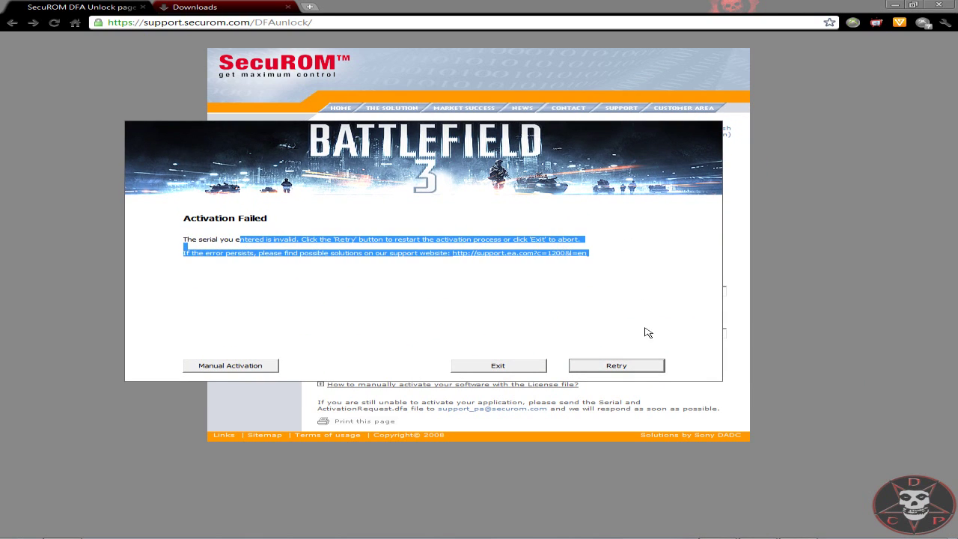
click(231, 371)
click(622, 368)
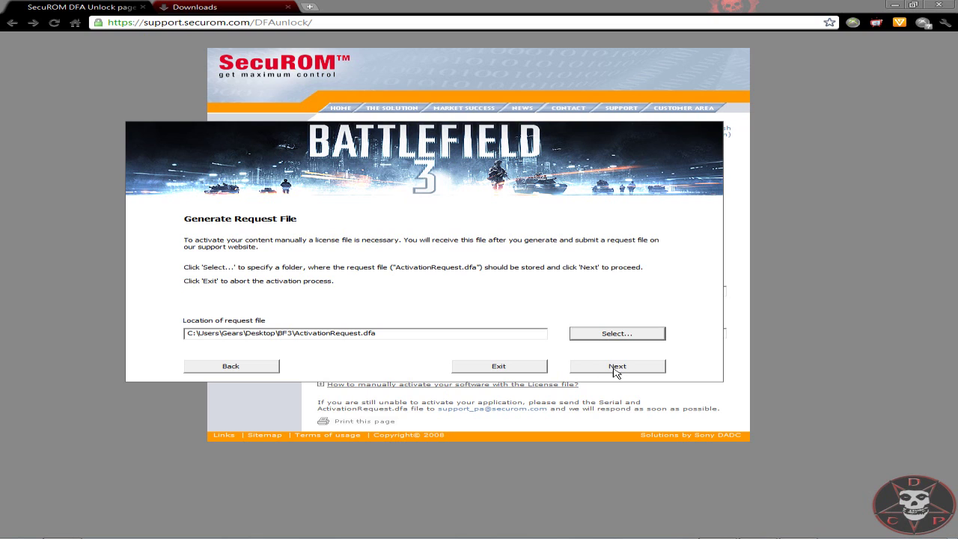
click(619, 370)
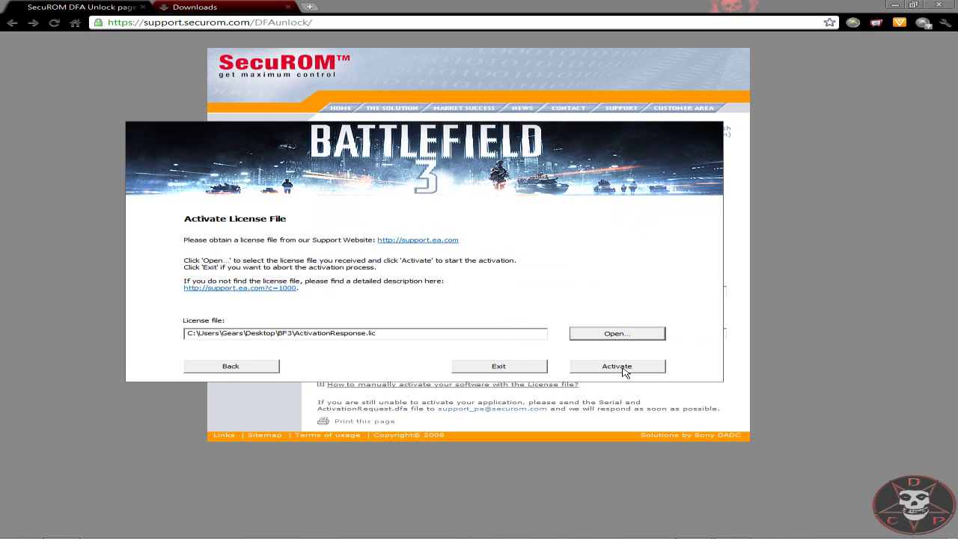
click(625, 372)
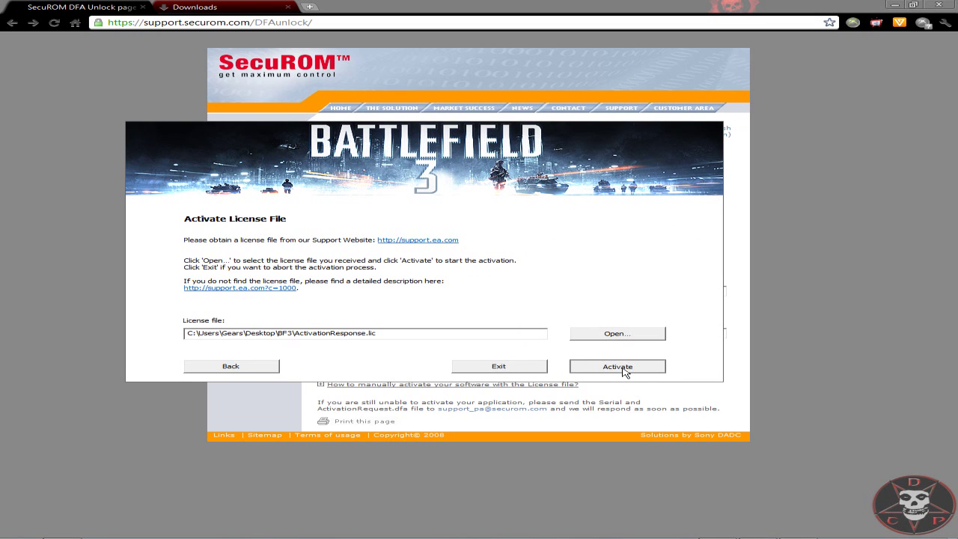